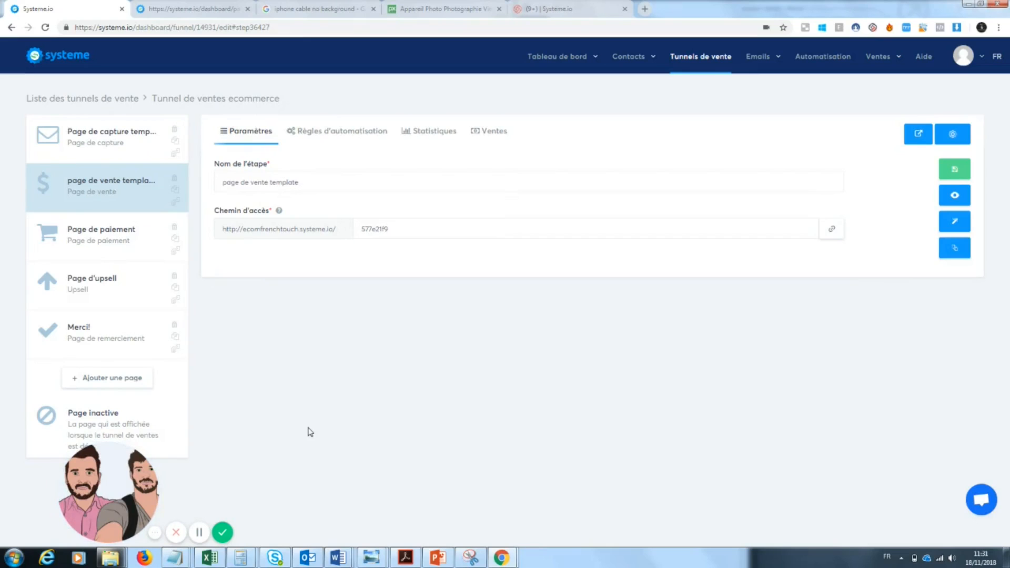
# Step: Add the physical product Zoom téléphone as a resource of the main offer on the Page de paiement step
pyautogui.click(101, 246)
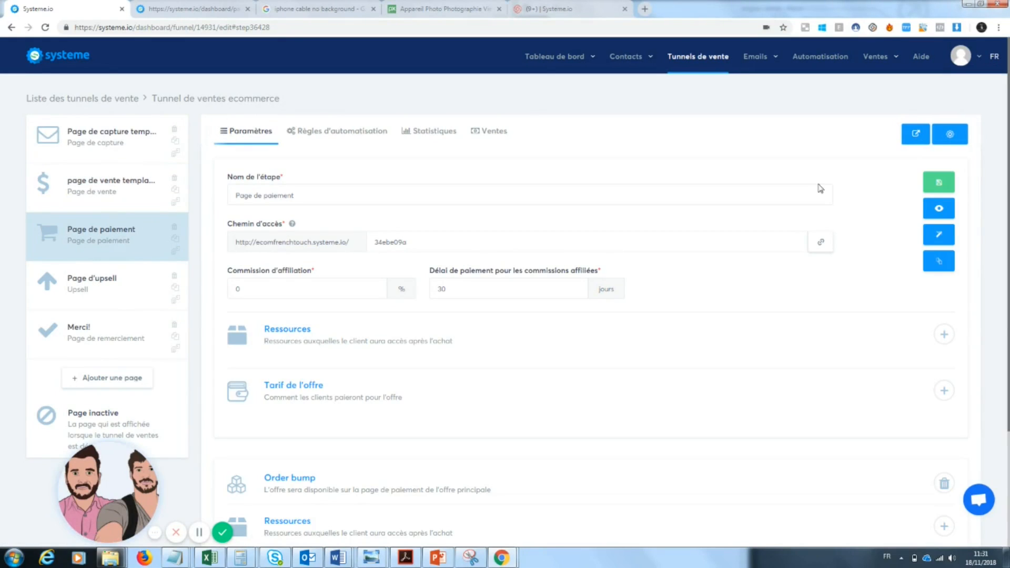
pyautogui.scroll(-1, 820, 188)
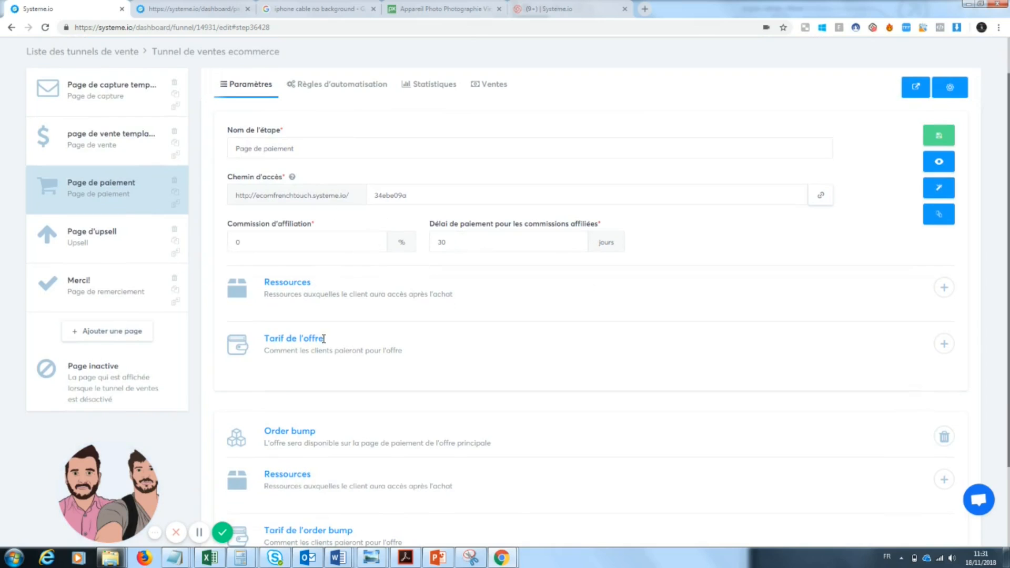
pyautogui.click(946, 288)
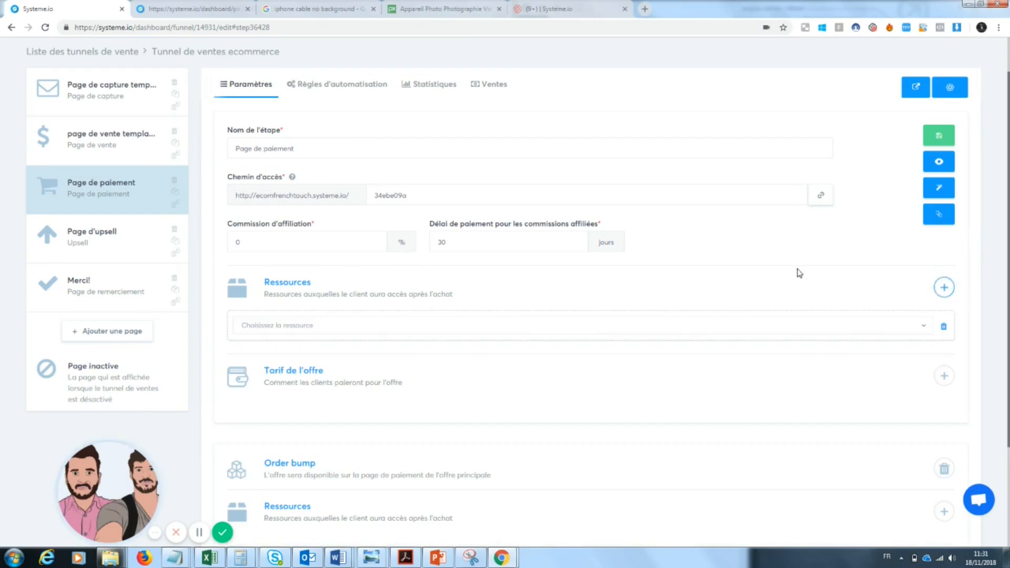
pyautogui.click(494, 331)
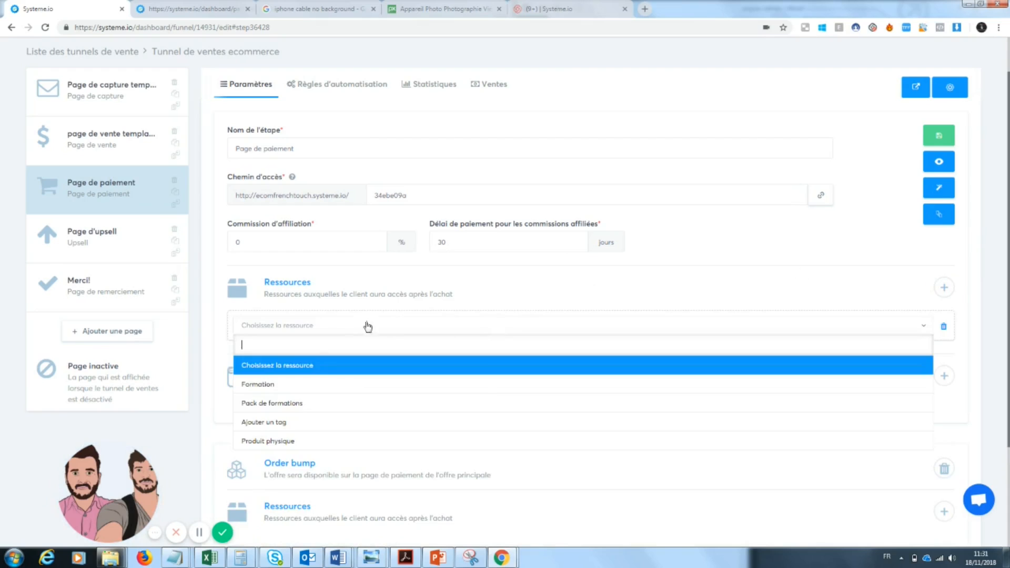
pyautogui.click(294, 444)
pyautogui.click(327, 359)
pyautogui.click(297, 397)
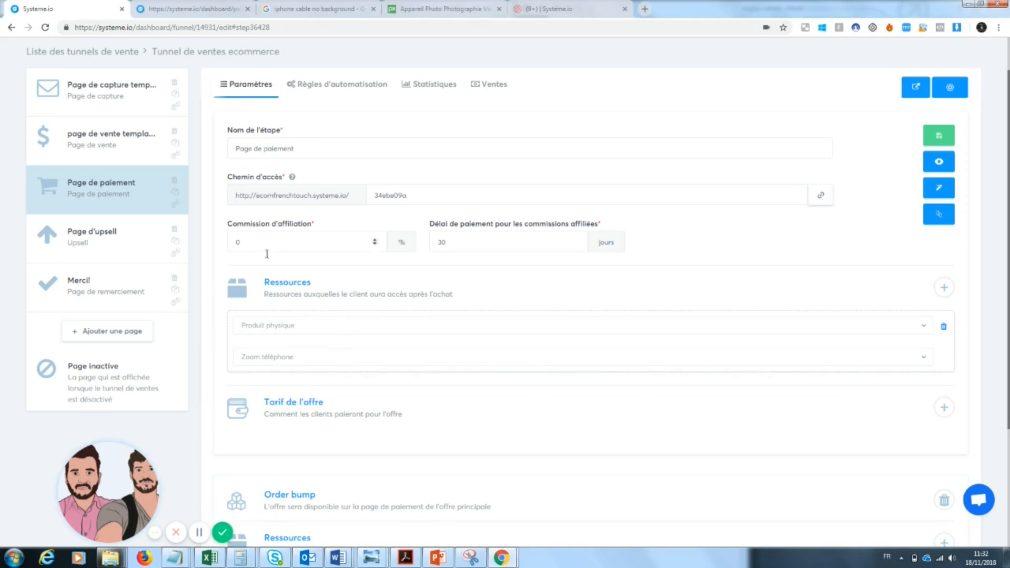
# Step: Start a new price for the main offer, with zoom téléphone as offer name, product name and transaction description
pyautogui.scroll(2, 991, 127)
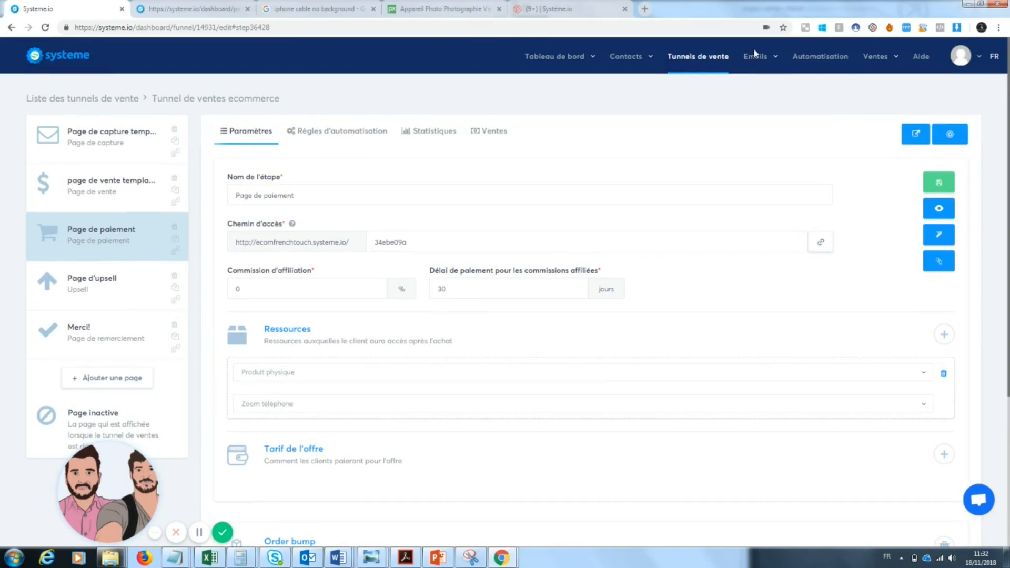
pyautogui.moveTo(876, 59)
pyautogui.scroll(-3, 786, 417)
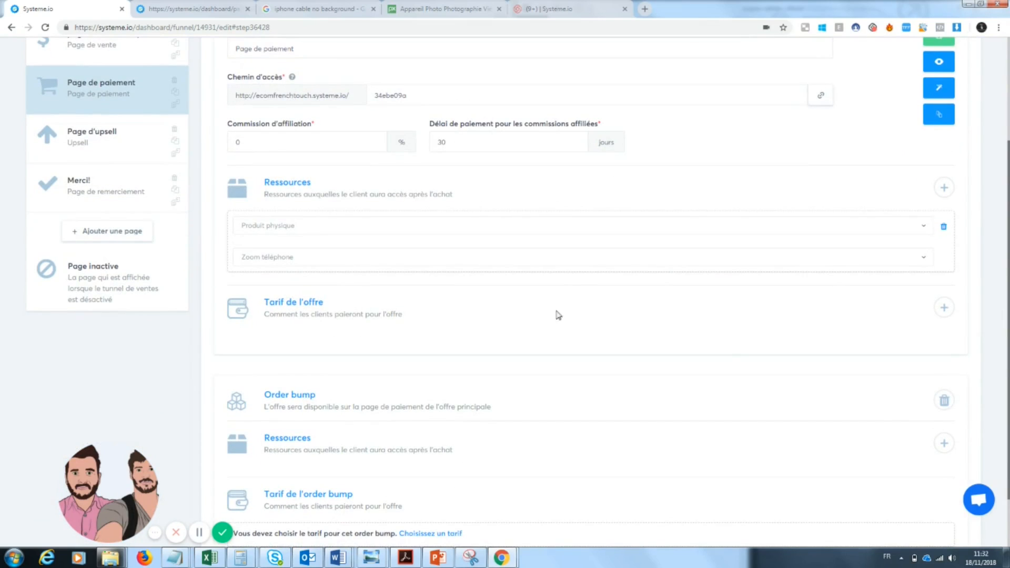
pyautogui.click(944, 308)
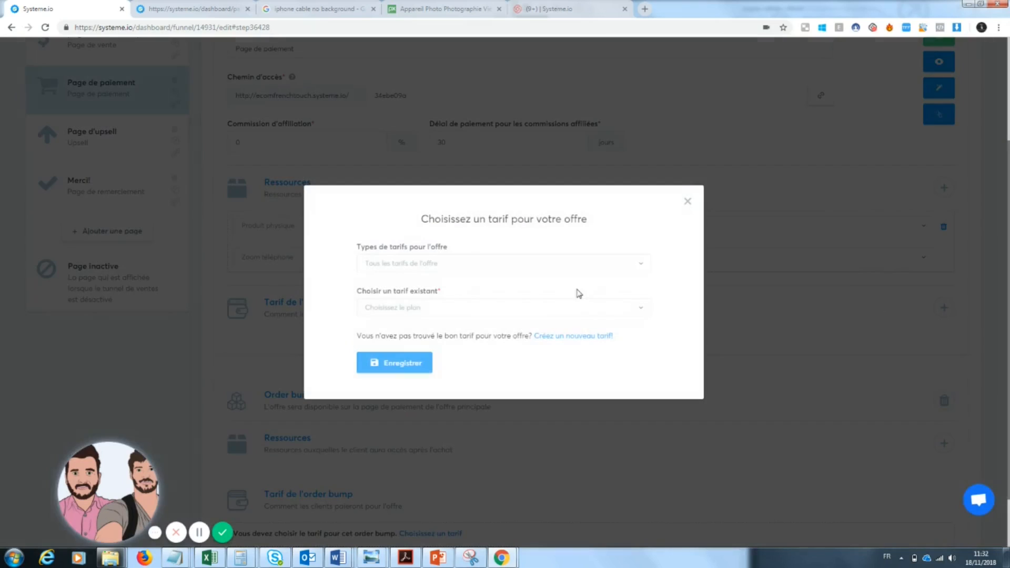
pyautogui.click(575, 338)
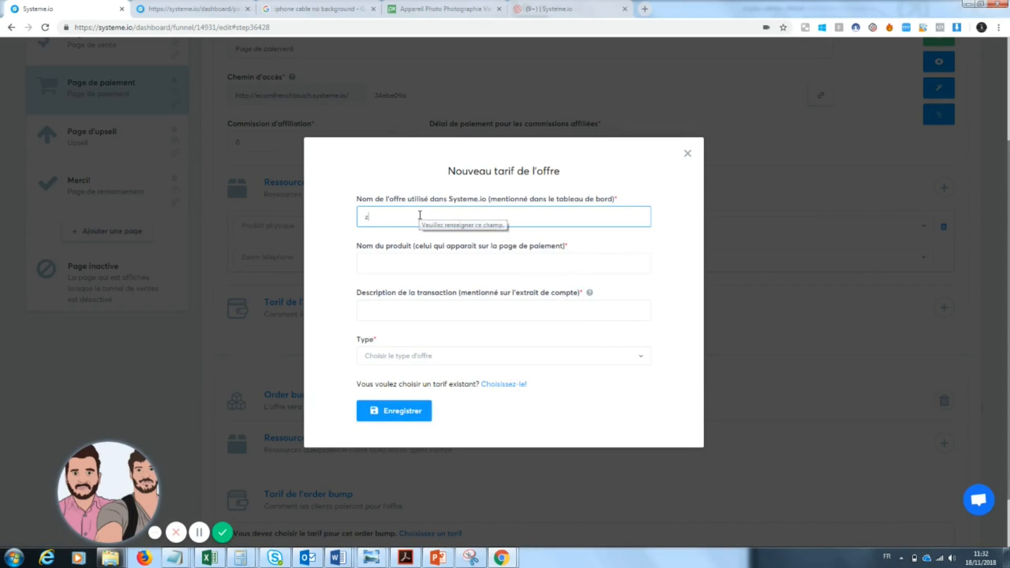
pyautogui.write('zoom téléphone')
pyautogui.press('Tab')
pyautogui.write('zoom téléphone')
pyautogui.press('Tab')
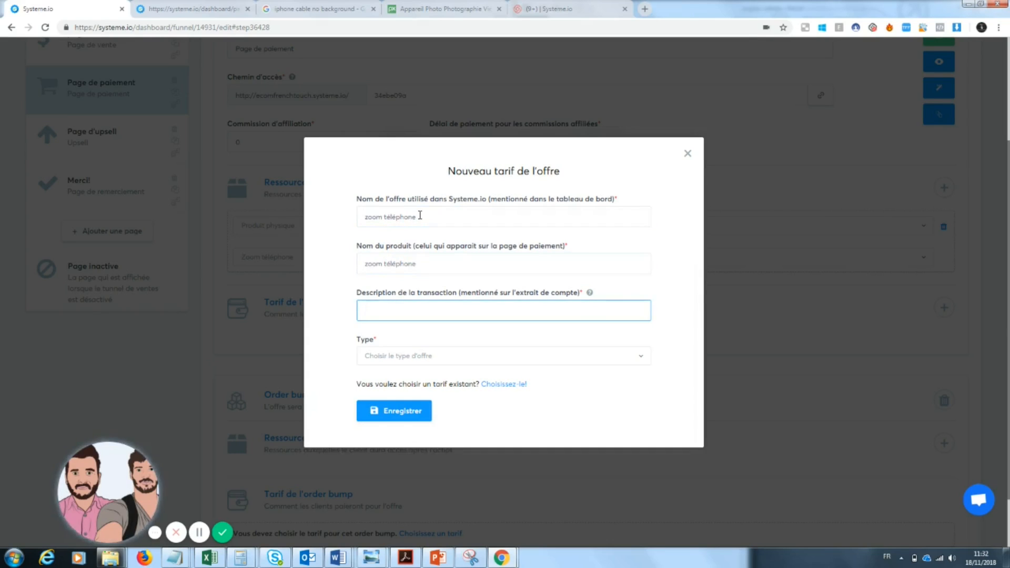
pyautogui.write('zoom téléph')
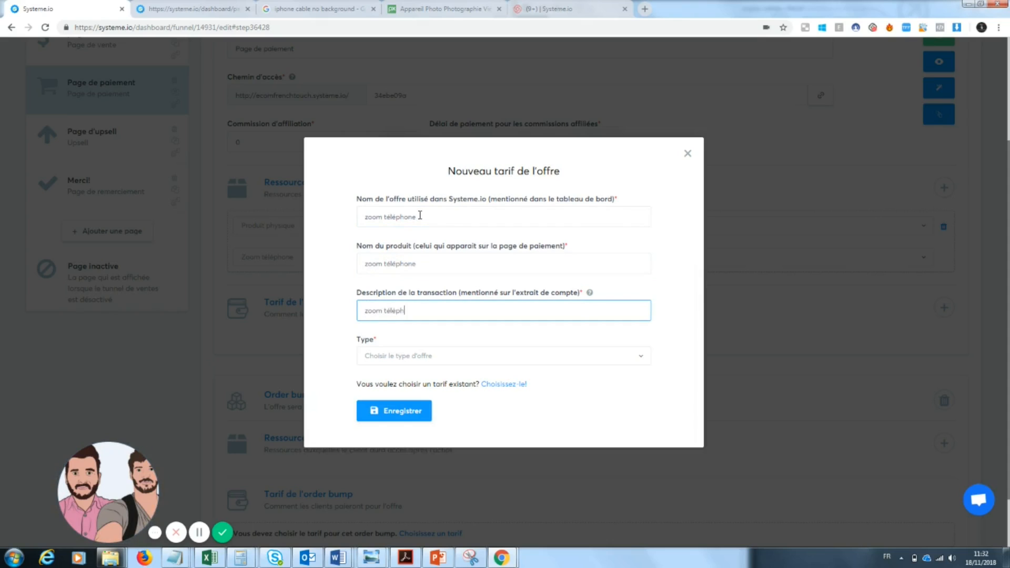
pyautogui.write('one')
# Step: Change the product name shown on the payment page to zoom'Pro
pyautogui.moveTo(429, 265); pyautogui.dragTo(384, 266)
pyautogui.press('BackSpace')
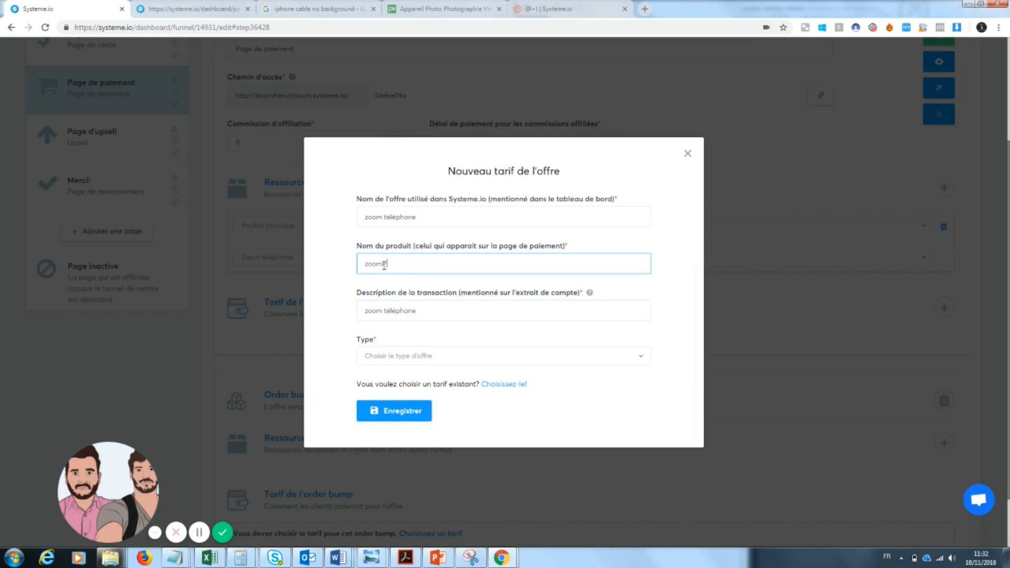
pyautogui.write('Pro')
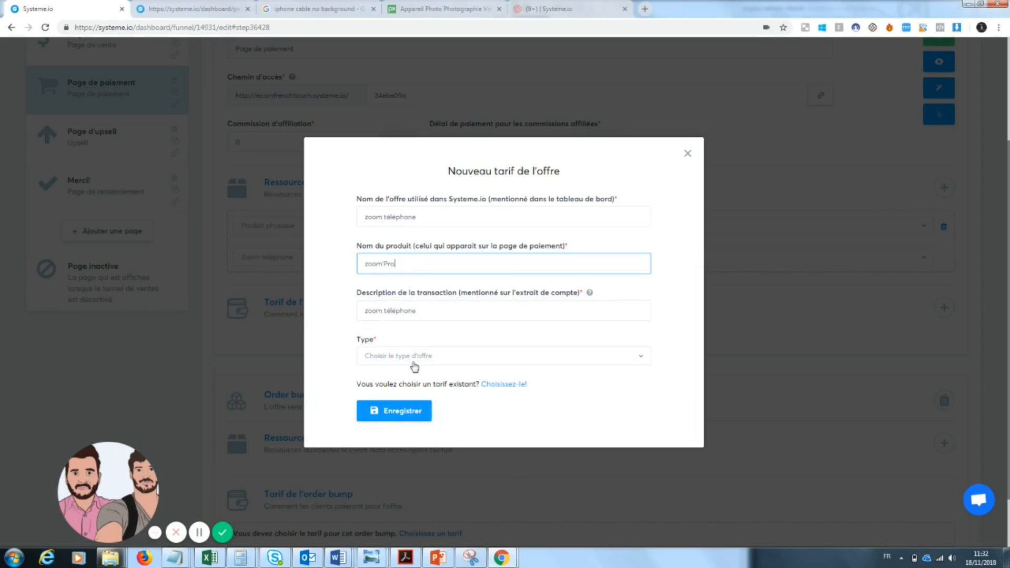
# Step: Set the new price's type to Paiement unique with an amount of 19.99 €, and try to save it
pyautogui.click(380, 356)
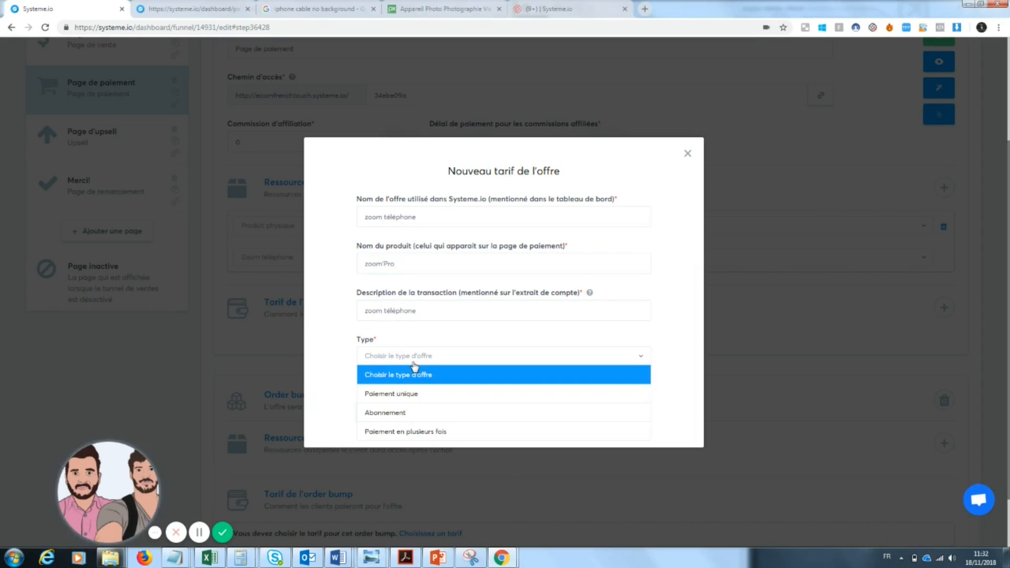
pyautogui.click(381, 394)
pyautogui.click(389, 377)
pyautogui.write('20')
pyautogui.press('BackSpace')
pyautogui.press('BackSpace')
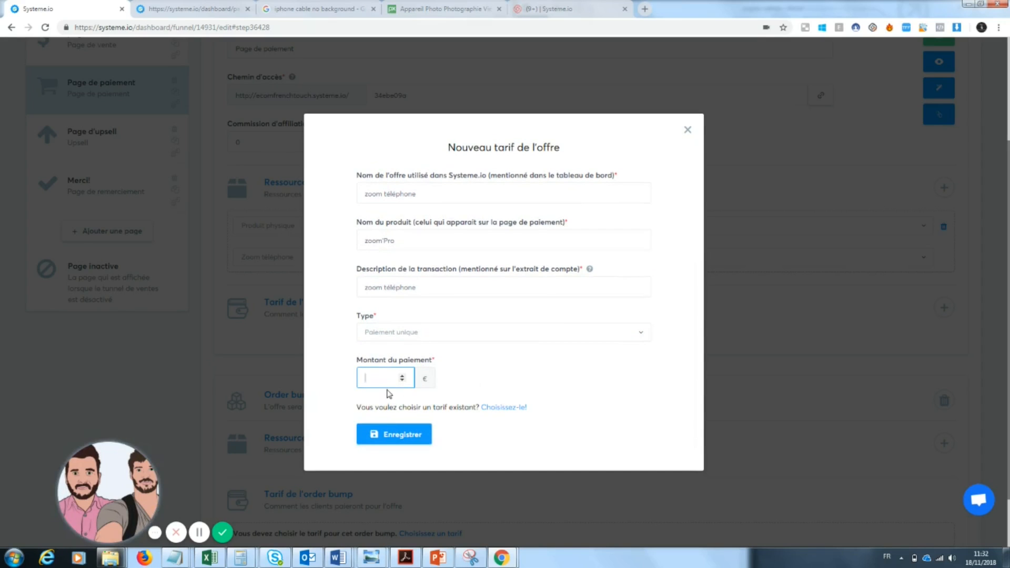
pyautogui.write('19.99')
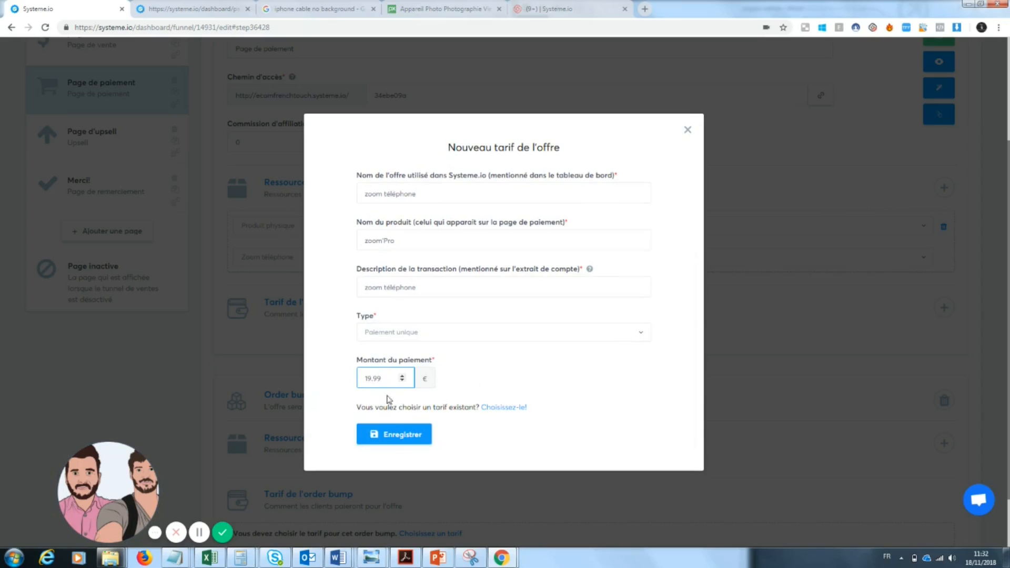
pyautogui.click(394, 435)
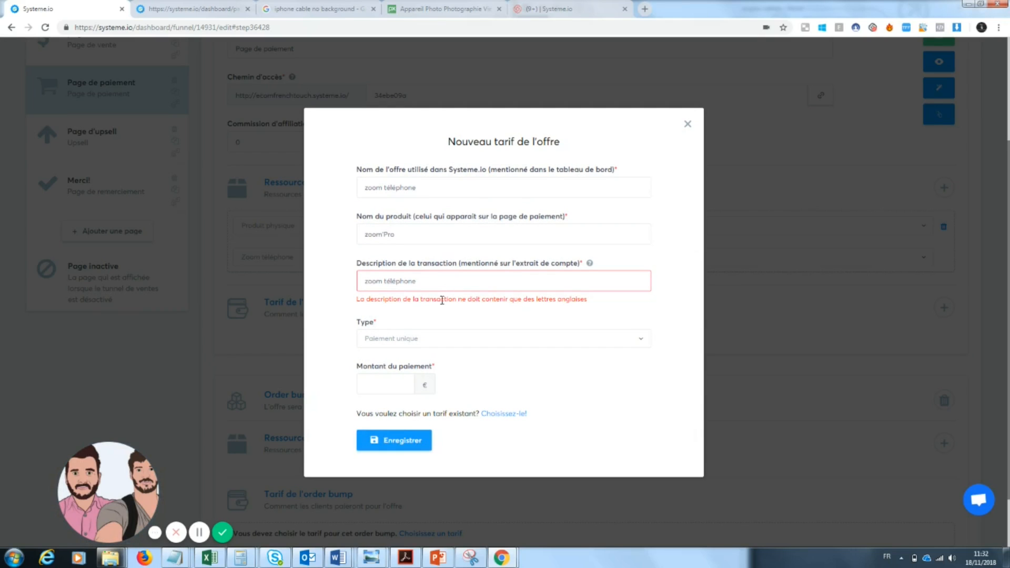
# Step: Correct the transaction description to the unaccented zoom telephone, set the payment amount to 20 € and save the price
pyautogui.click(396, 282)
pyautogui.press('BackSpace')
pyautogui.click(404, 445)
pyautogui.write('20')
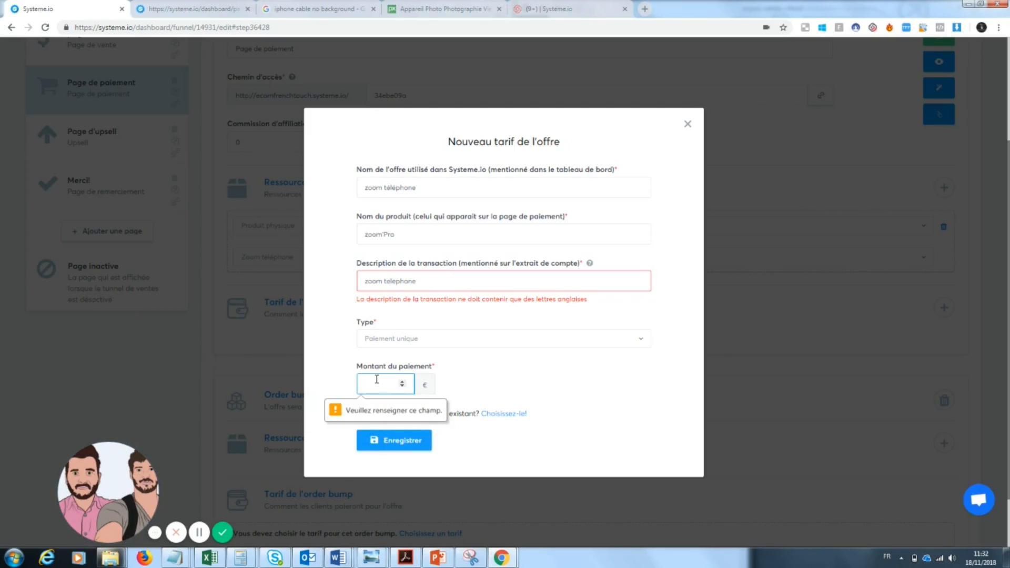
pyautogui.click(401, 444)
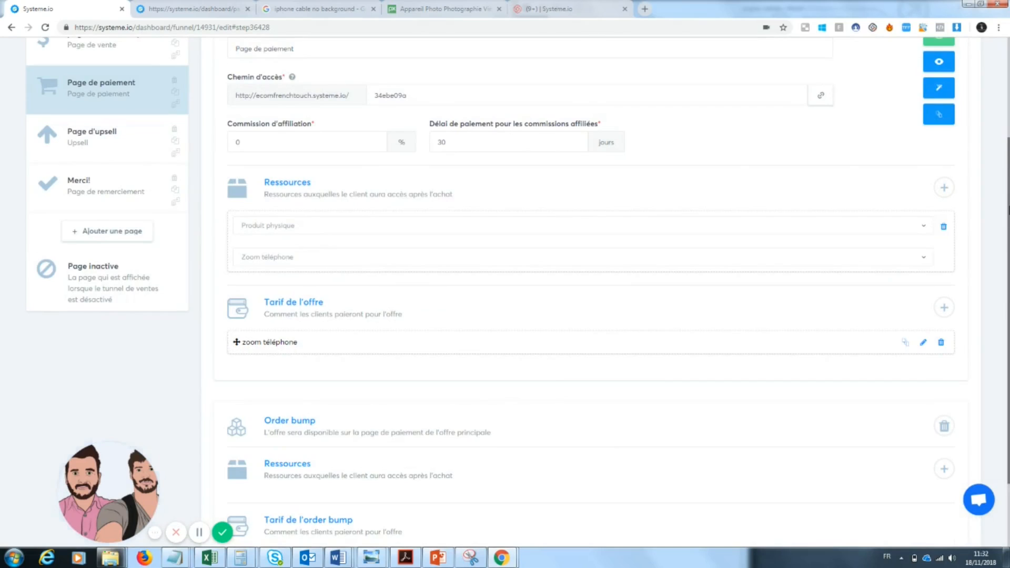
# Step: Add a Produit physique resource to the order bump and check which physical products can be chosen for it
pyautogui.scroll(-3, 450, 266)
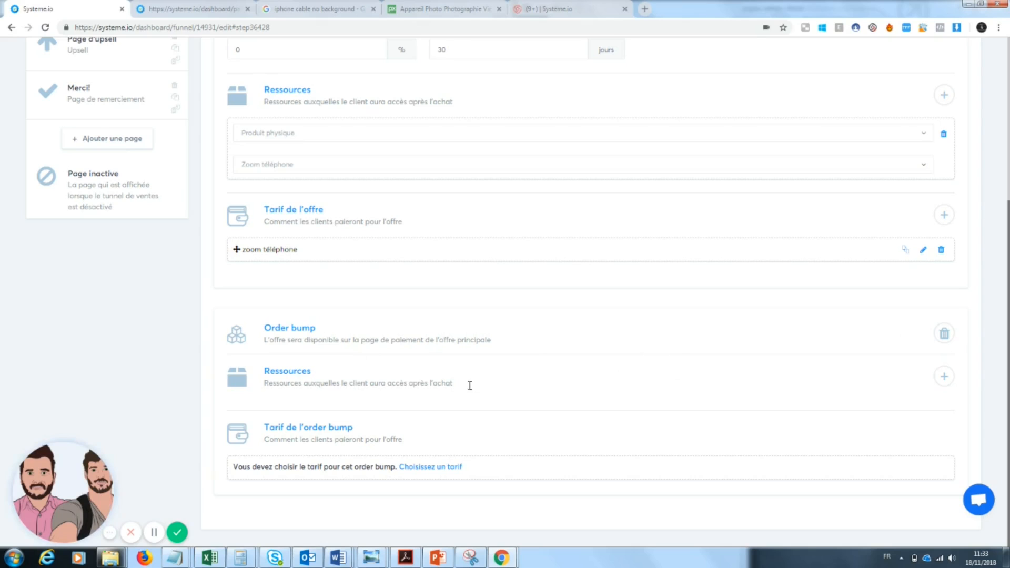
pyautogui.click(937, 383)
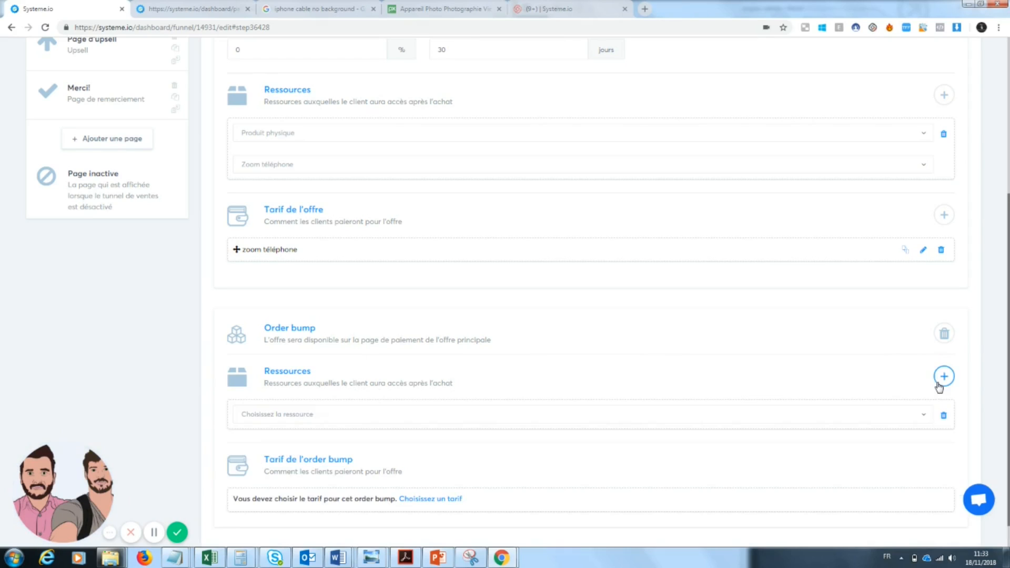
pyautogui.click(864, 421)
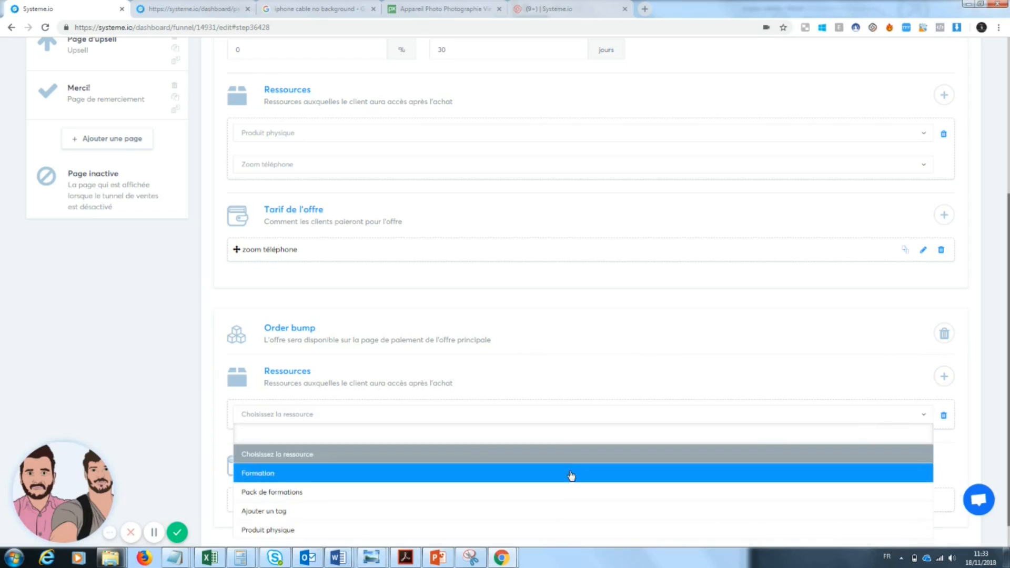
pyautogui.click(472, 535)
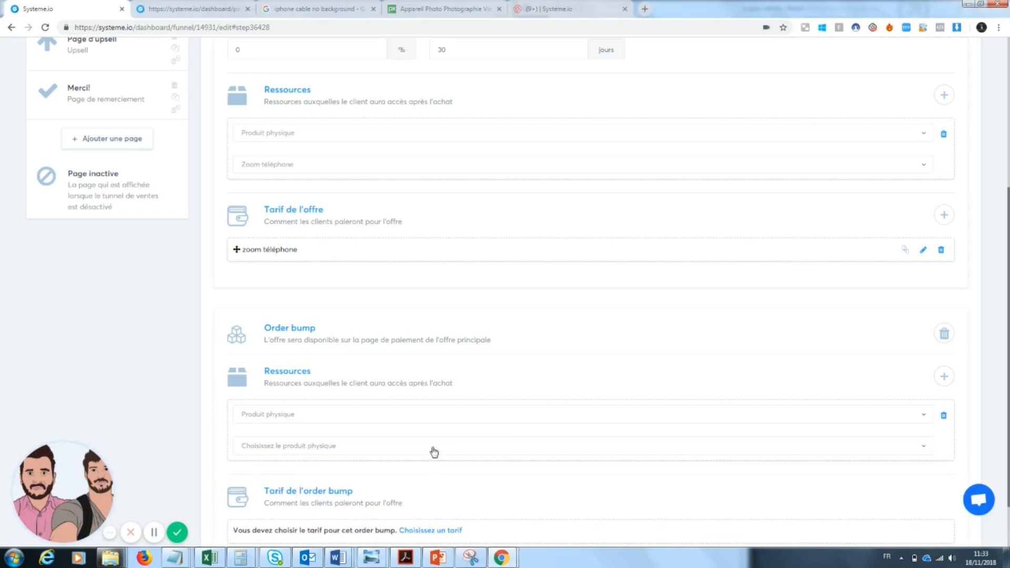
pyautogui.click(459, 453)
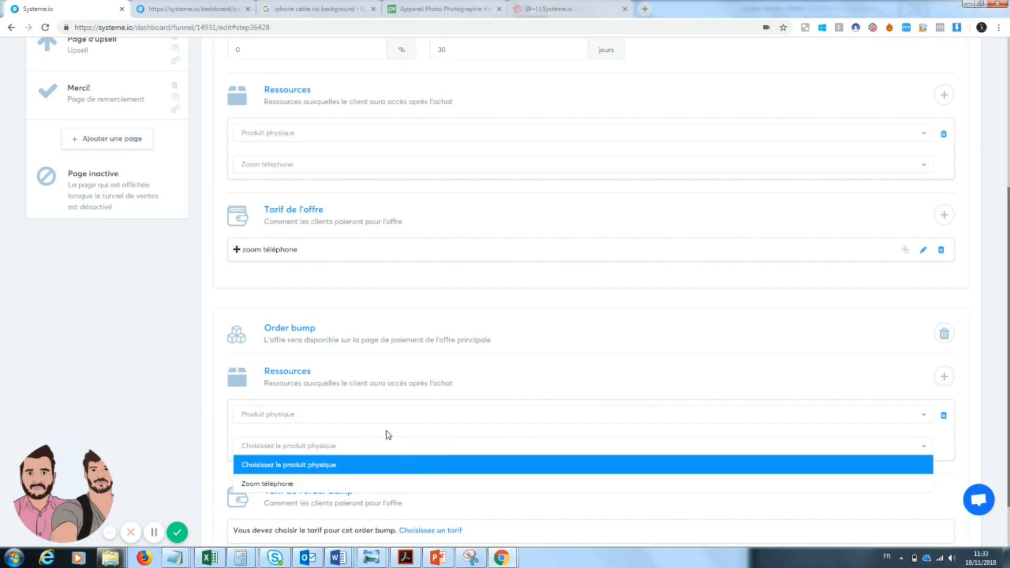
pyautogui.click(860, 384)
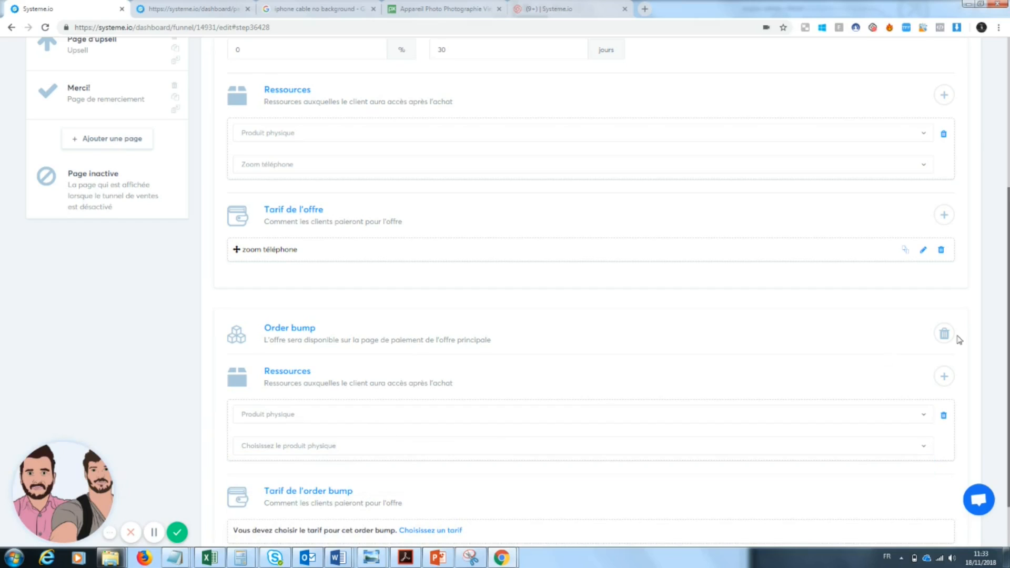
# Step: Try to save the Page de paiement settings
pyautogui.scroll(3, 1006, 375)
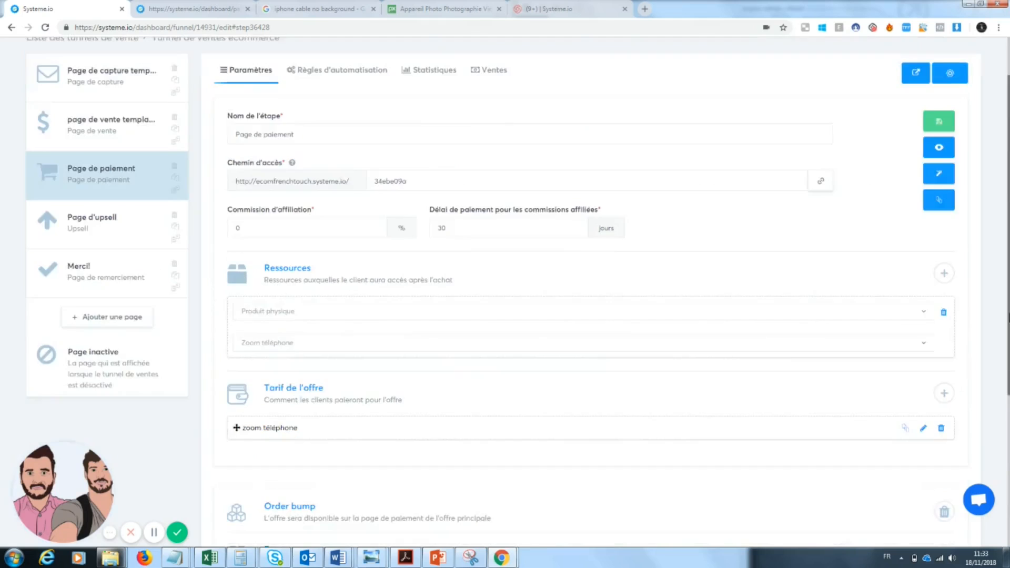
pyautogui.scroll(1, 1006, 374)
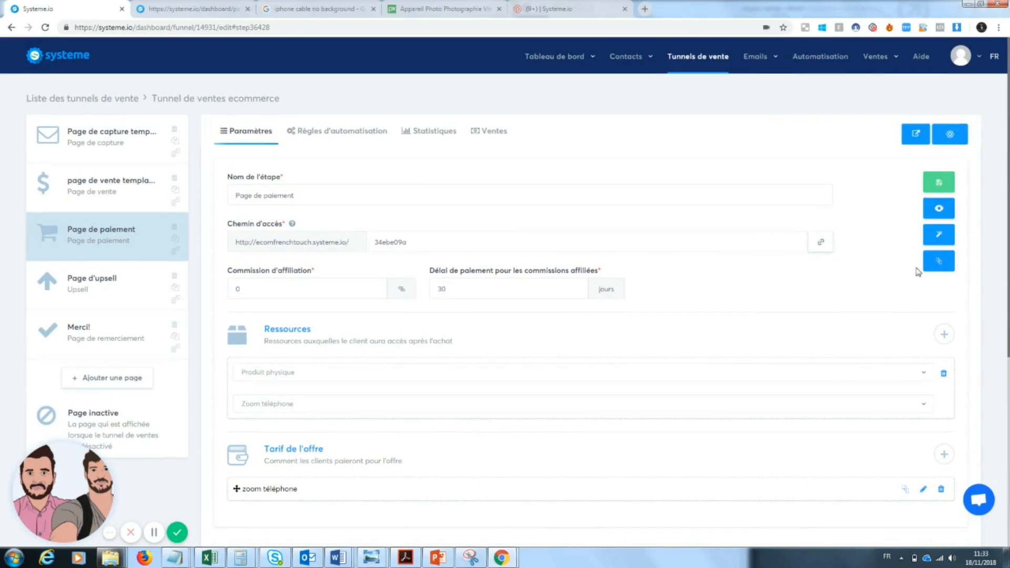
pyautogui.click(944, 190)
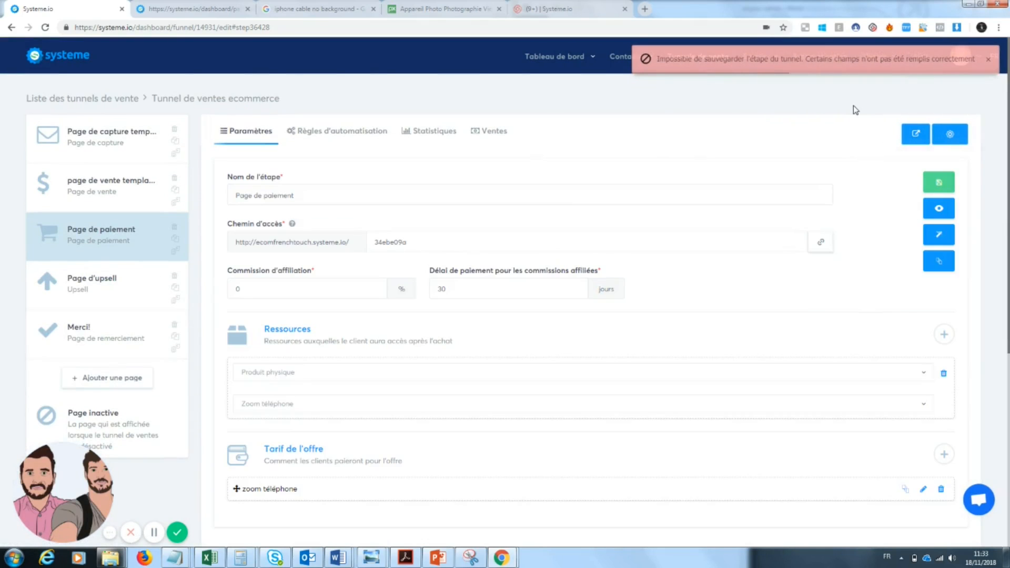
# Step: Delete the physical product resource from the order bump and confirm the removal
pyautogui.scroll(-4, 855, 110)
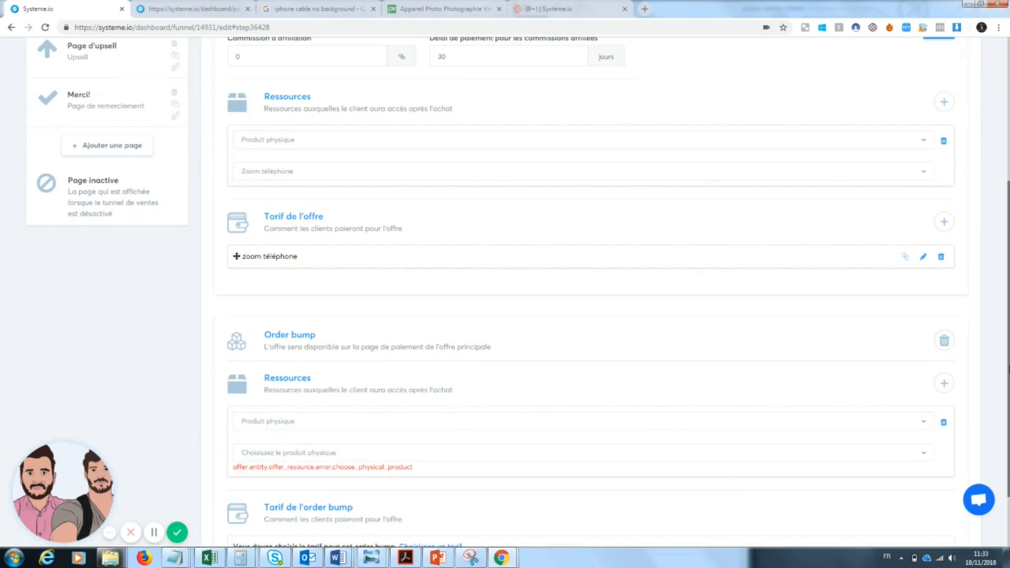
pyautogui.click(941, 423)
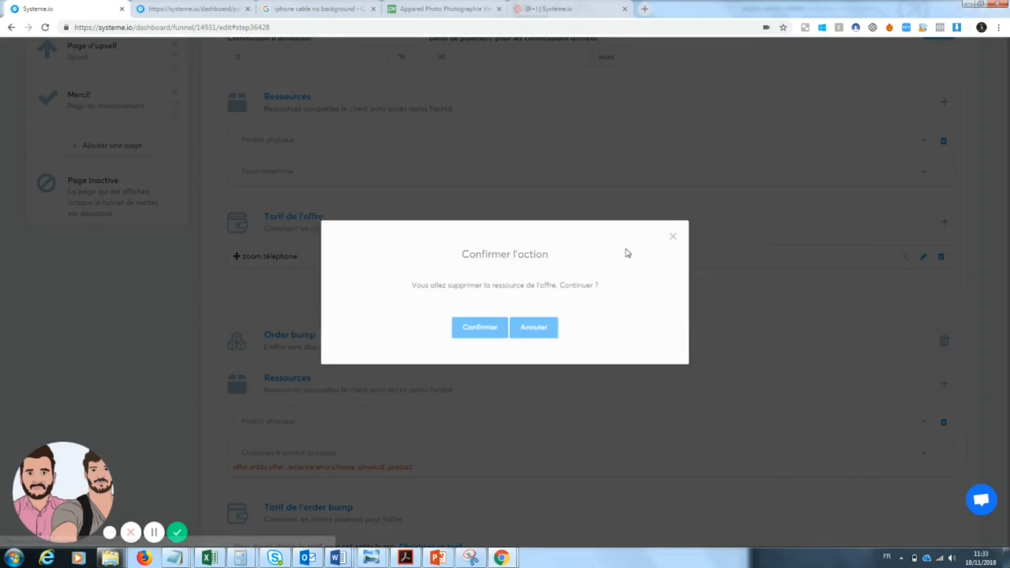
pyautogui.click(480, 327)
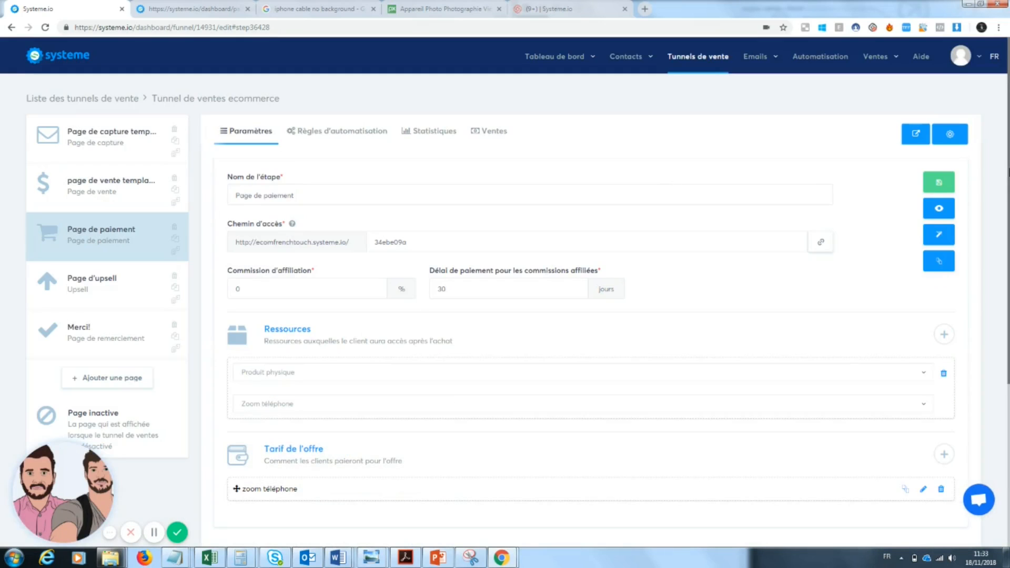
# Step: Create and save a new physical product named order bund lave écran téléphone in the sales product list
pyautogui.moveTo(879, 57)
pyautogui.click(852, 82)
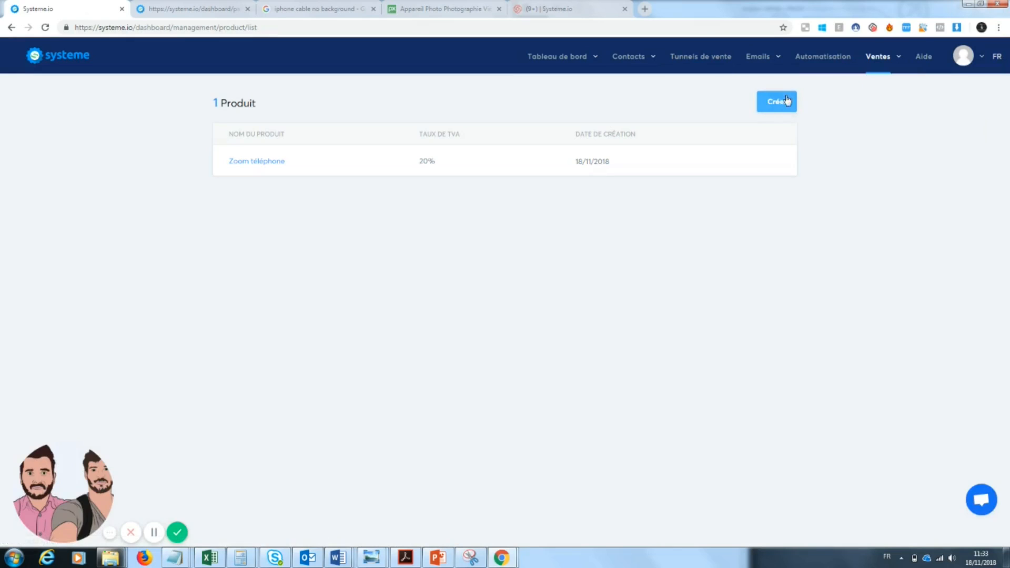
pyautogui.click(787, 102)
pyautogui.click(456, 266)
pyautogui.write('order bund lav')
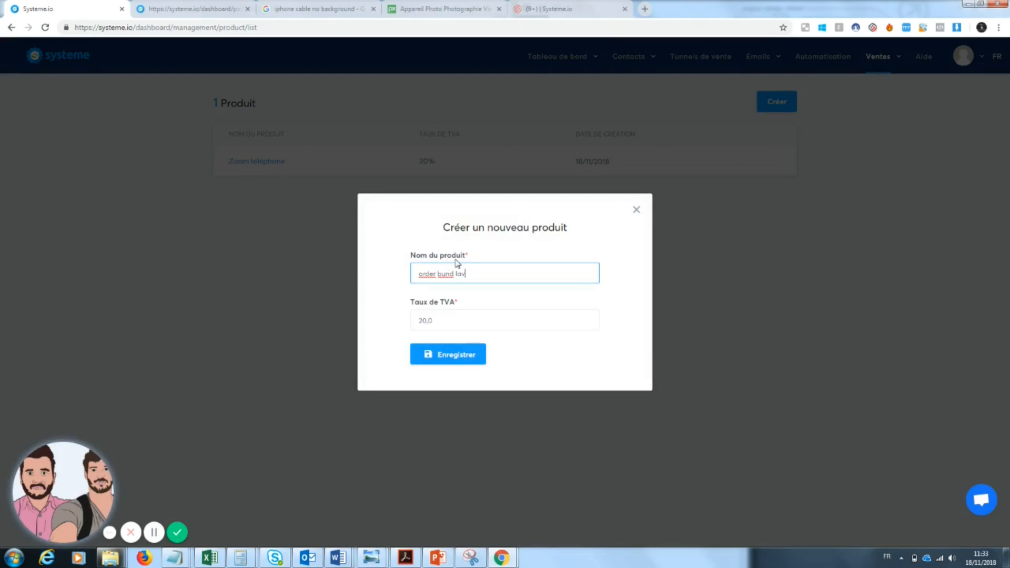
pyautogui.write('e écran téléphone')
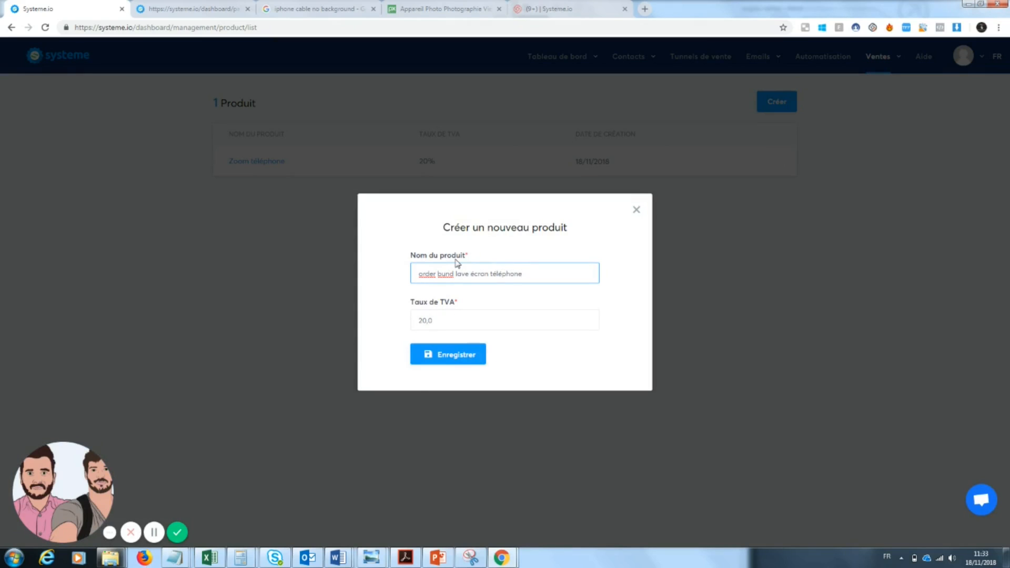
pyautogui.click(447, 356)
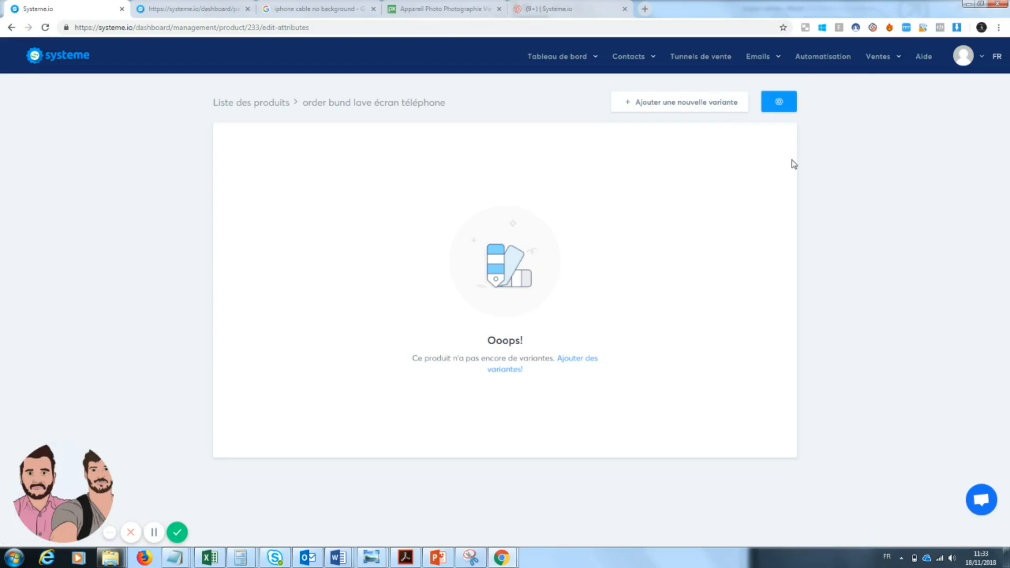
# Step: In the Tunnel de ventes ecommerce funnel, add the physical product order bund lave écran téléphone as a resource of the order bump
pyautogui.click(702, 63)
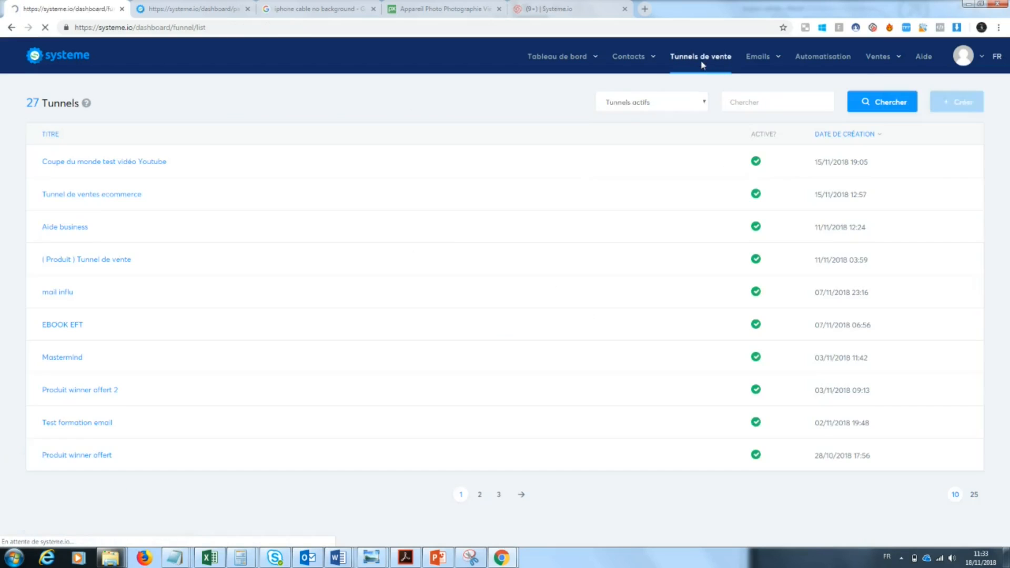
pyautogui.click(107, 198)
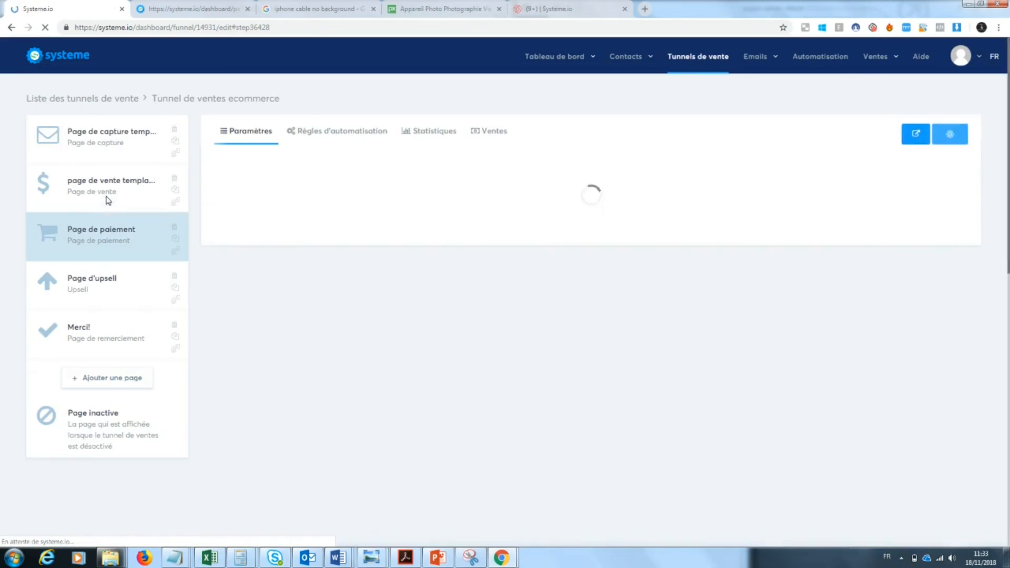
pyautogui.moveTo(1007, 333); pyautogui.dragTo(1008, 416)
pyautogui.click(943, 419)
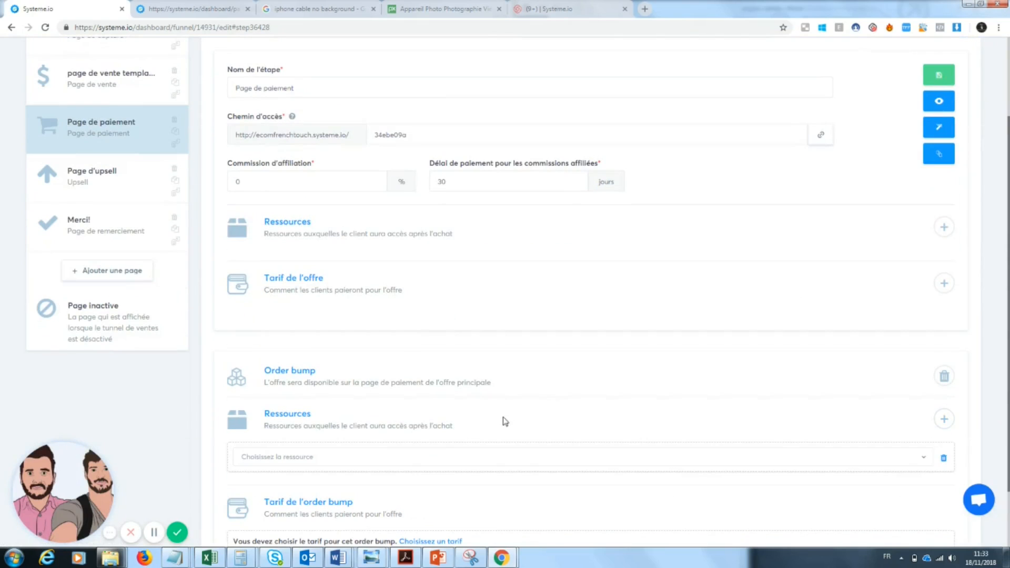
pyautogui.click(372, 457)
pyautogui.click(301, 438)
pyautogui.click(311, 494)
pyautogui.click(310, 459)
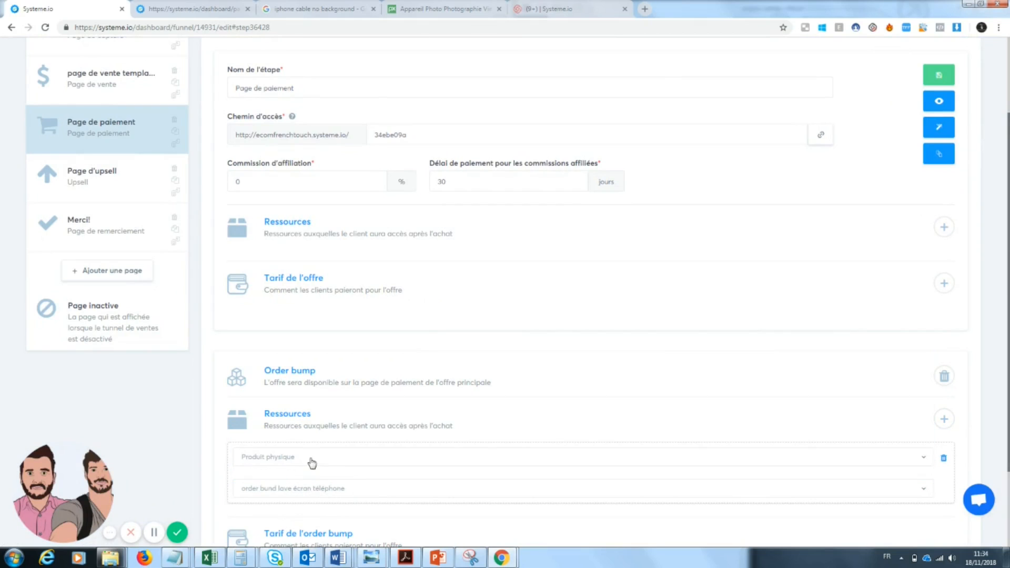
# Step: Start a new order bump price named lave écran, with product name Clean Screnn : l'écran 100% propre and transaction description lave écran
pyautogui.scroll(-2, 316, 463)
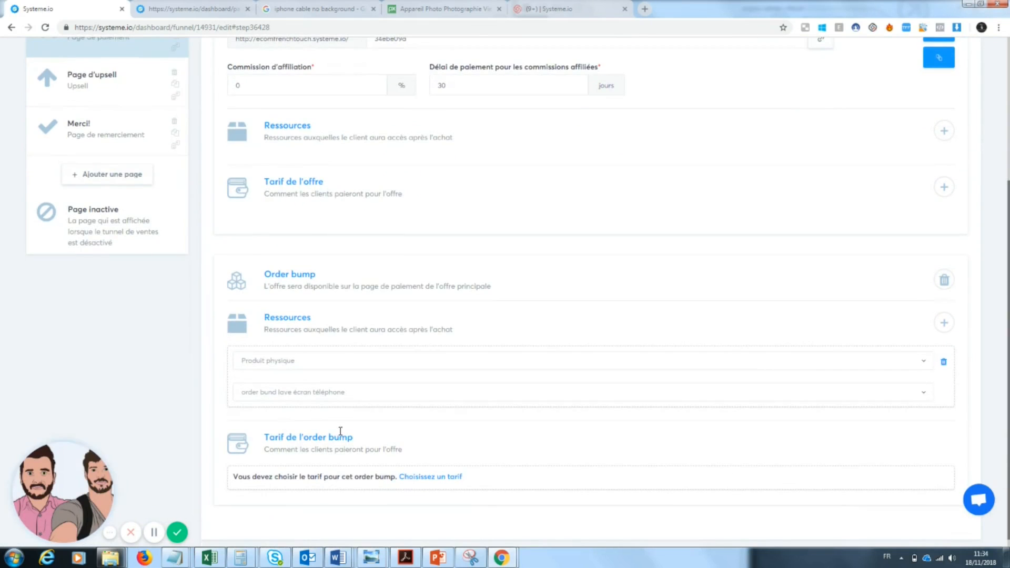
pyautogui.click(433, 477)
pyautogui.click(560, 335)
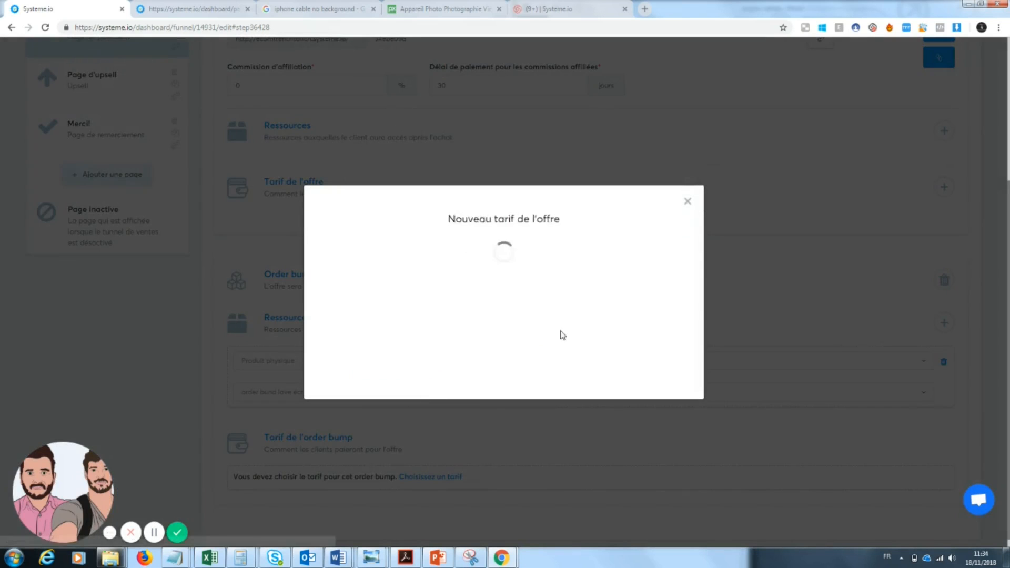
pyautogui.write('lave écran')
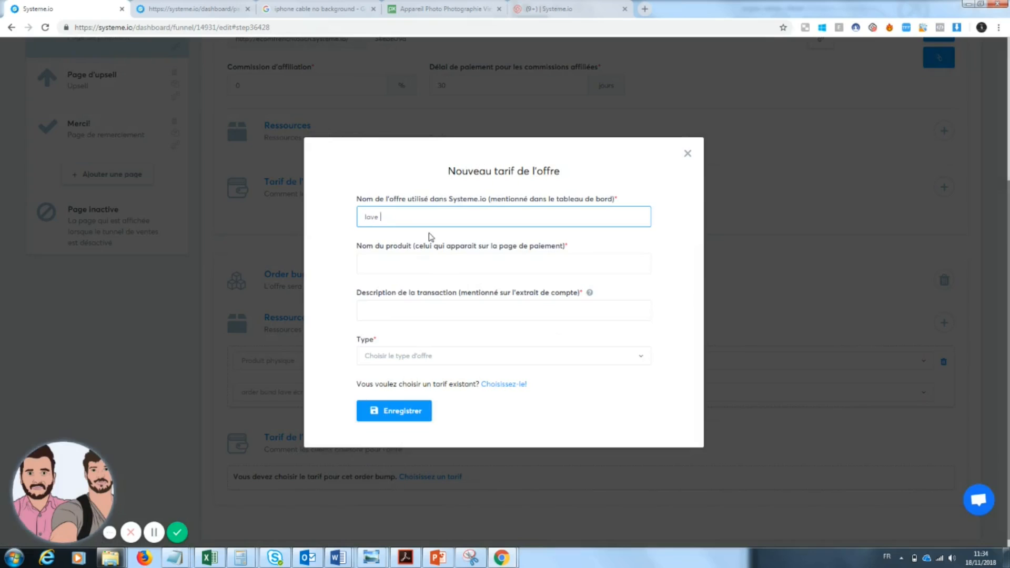
pyautogui.click(407, 264)
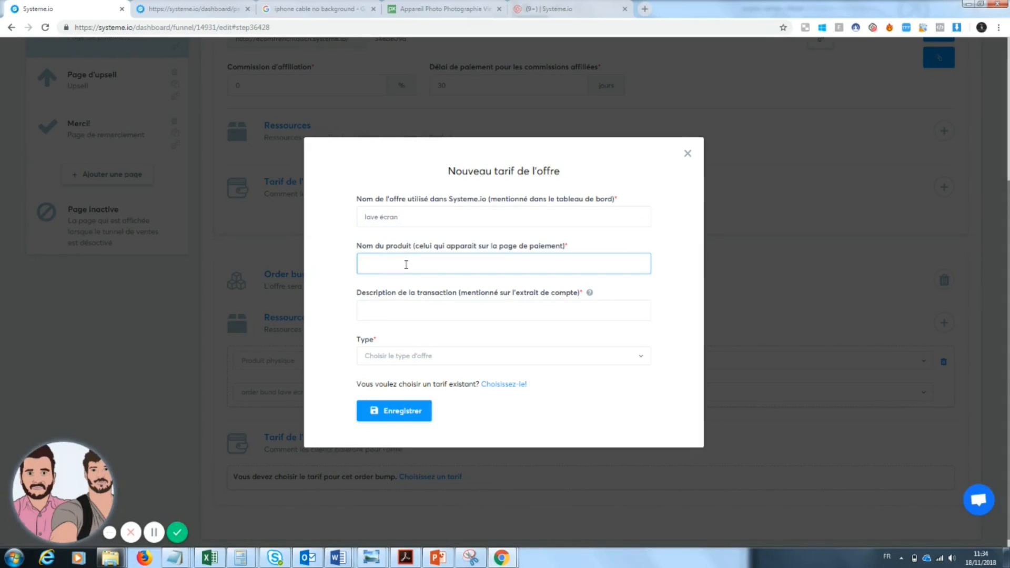
pyautogui.write('Cl')
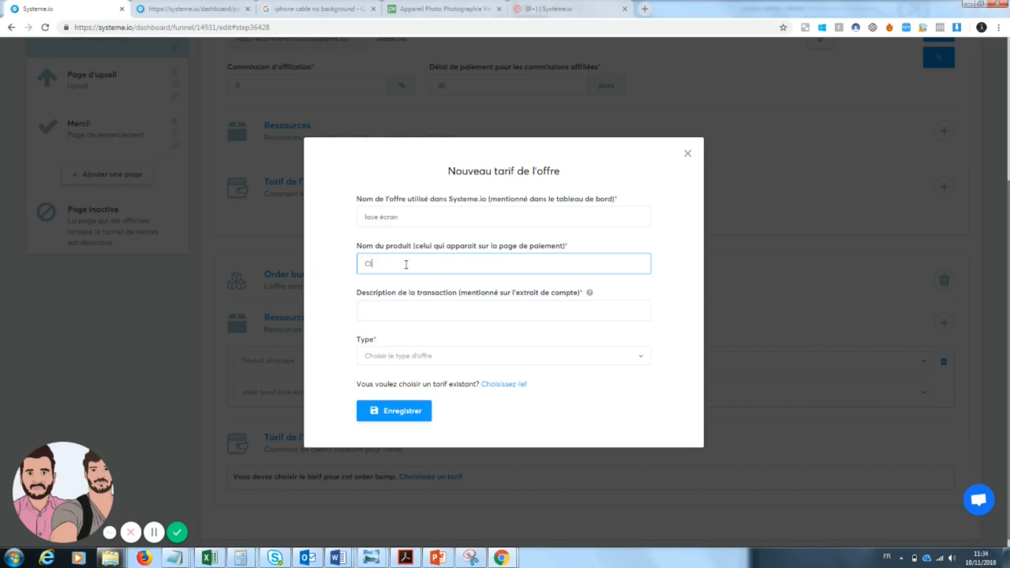
pyautogui.write("ean Screen : l'écran 100% propre")
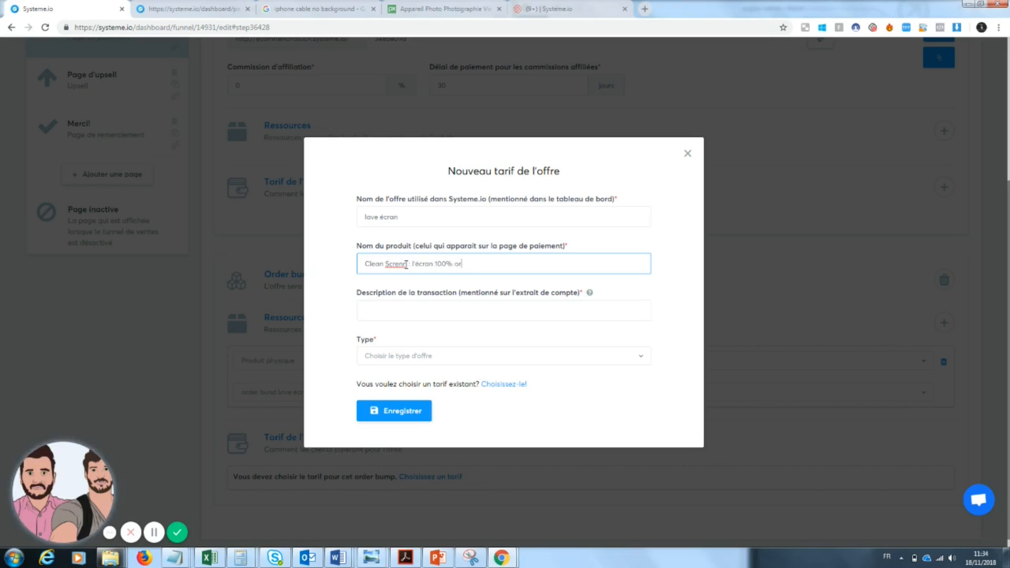
pyautogui.click(400, 316)
pyautogui.write('lave écran')
# Step: Make the price a Paiement unique, enter its amount, use only English letters in the transaction description, and save it
pyautogui.click(396, 362)
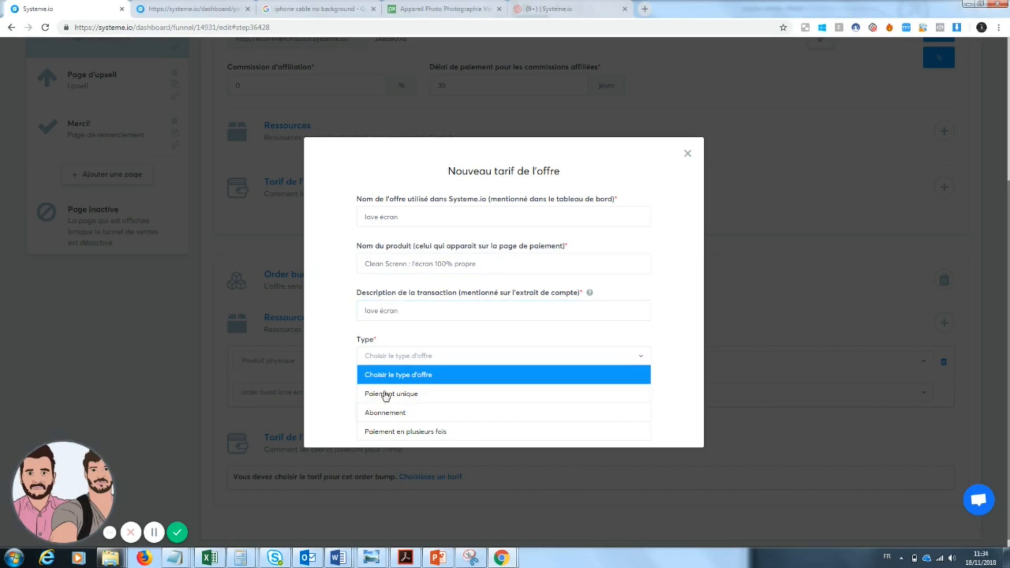
pyautogui.click(394, 397)
pyautogui.click(384, 380)
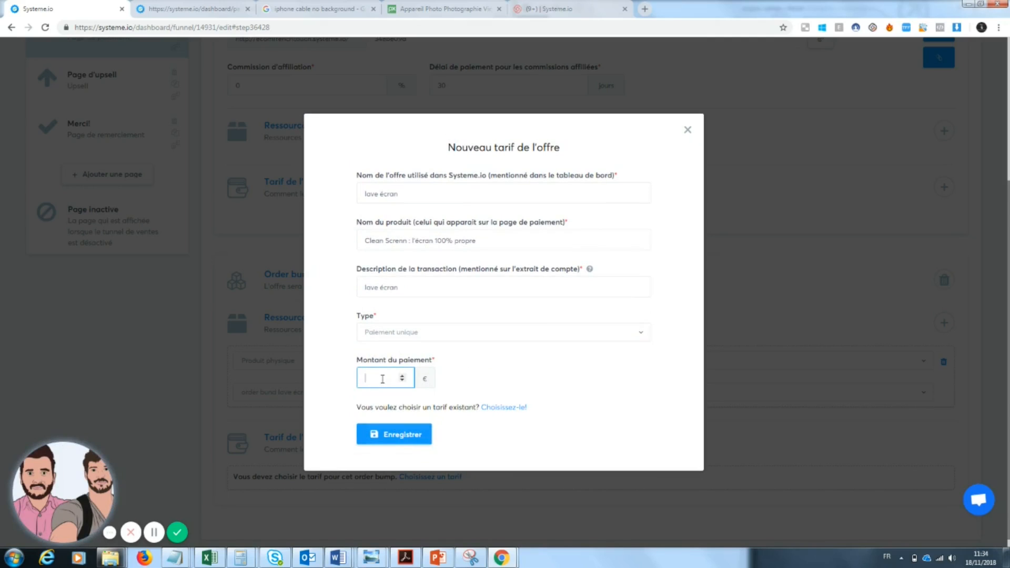
pyautogui.click(395, 431)
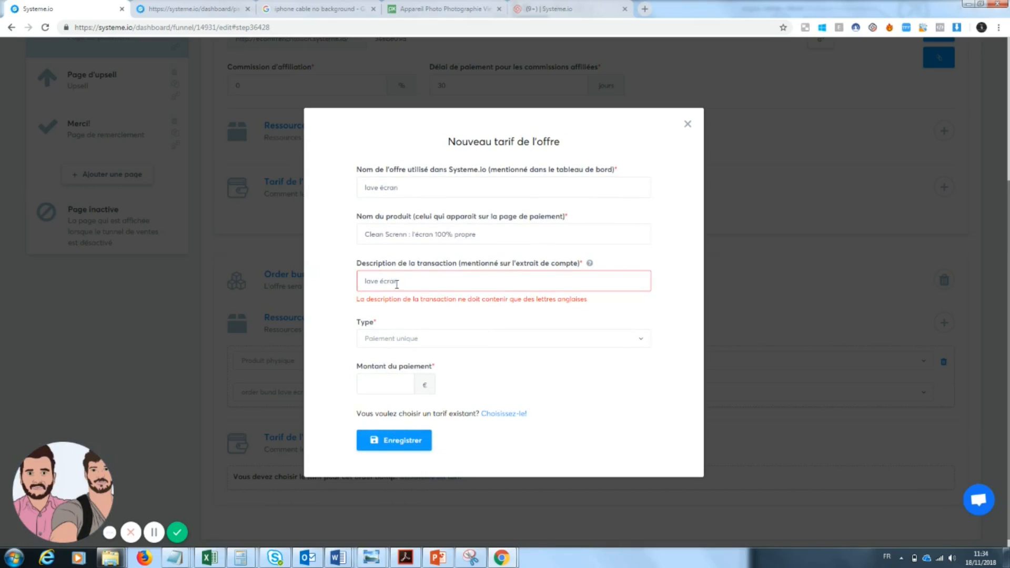
pyautogui.press('Tab')
pyautogui.click(410, 441)
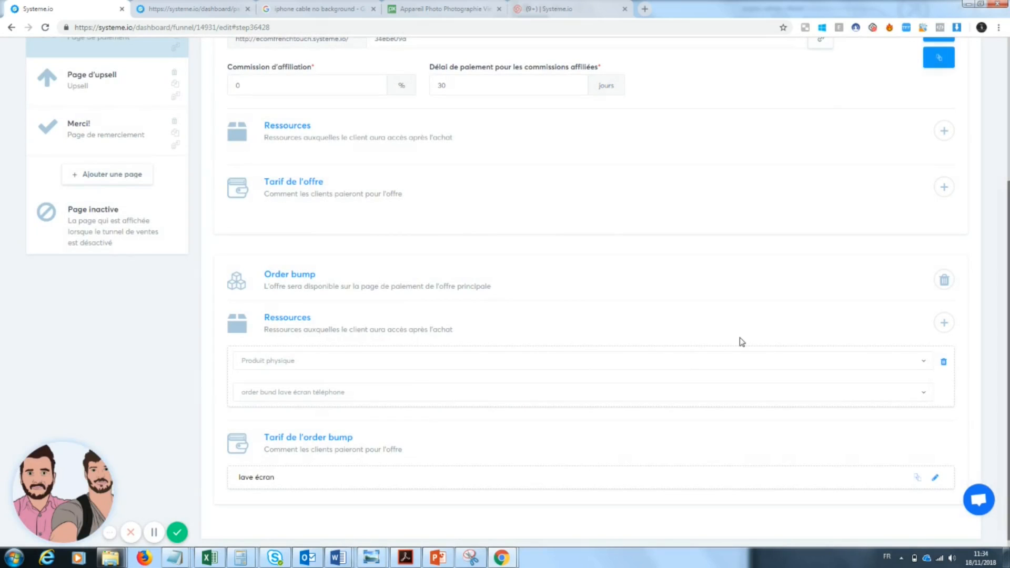
# Step: Save the Page de paiement settings and preview the payment page
pyautogui.scroll(4, 931, 351)
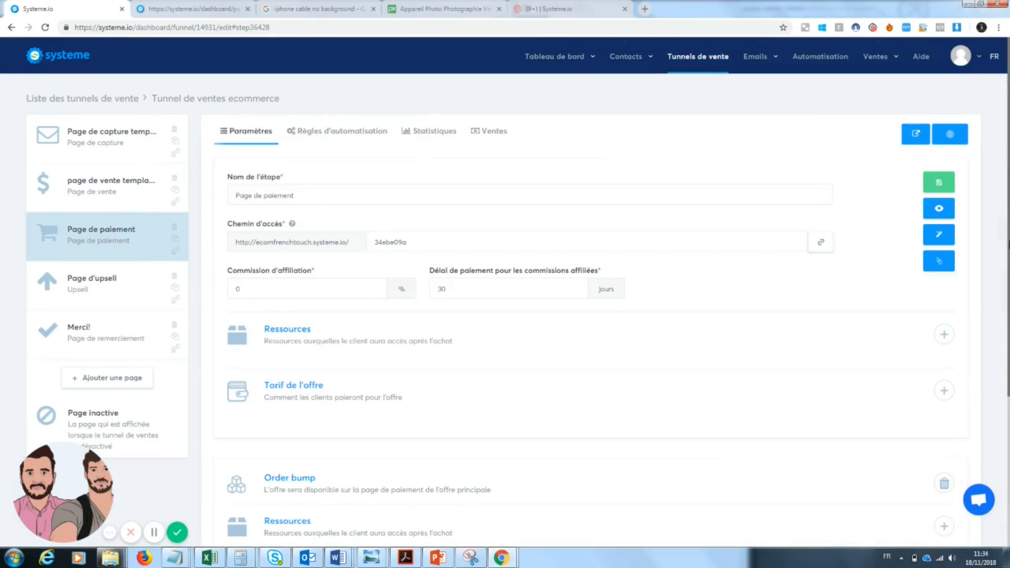
pyautogui.click(939, 182)
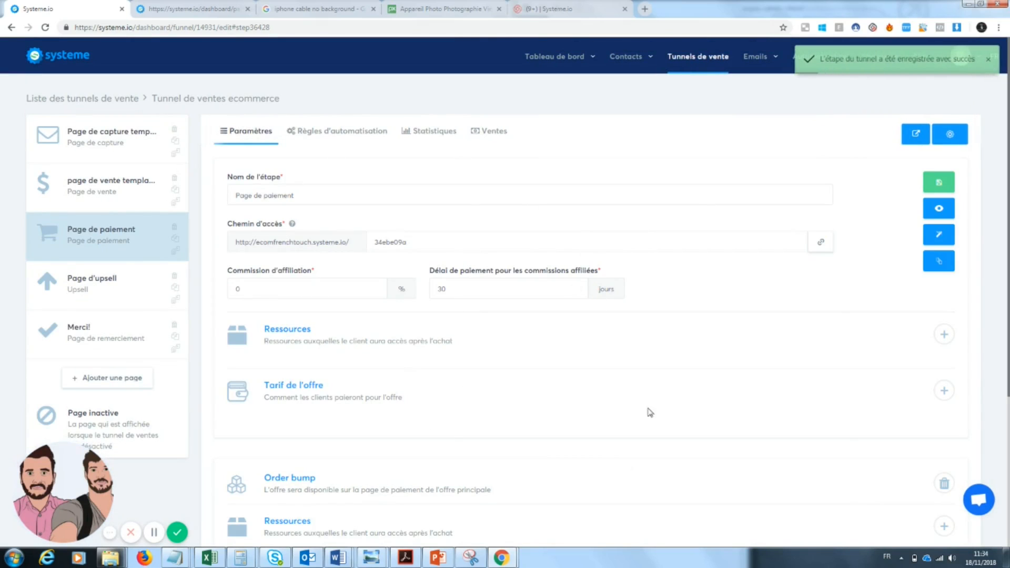
pyautogui.click(939, 209)
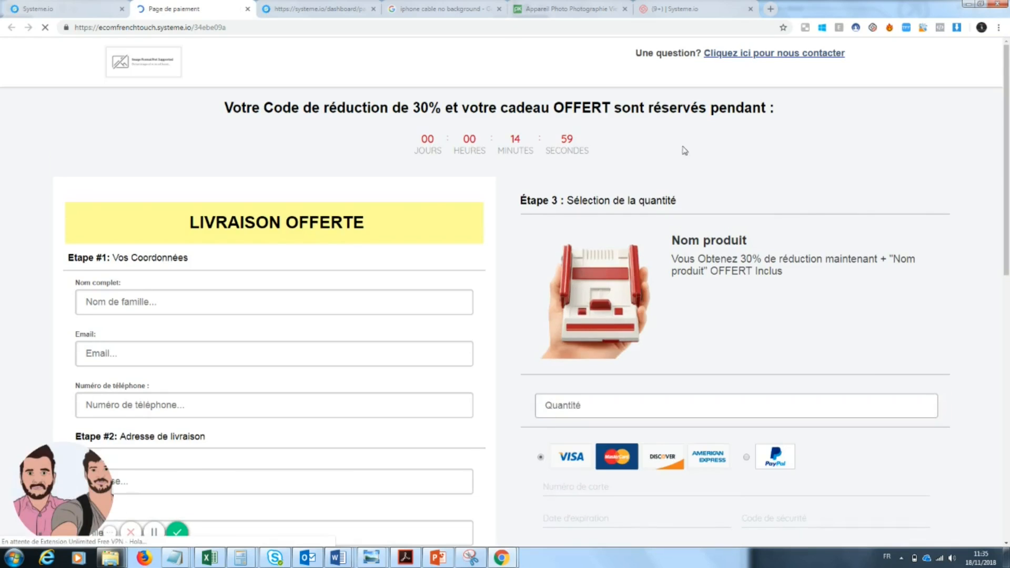
pyautogui.scroll(-1, 1008, 142)
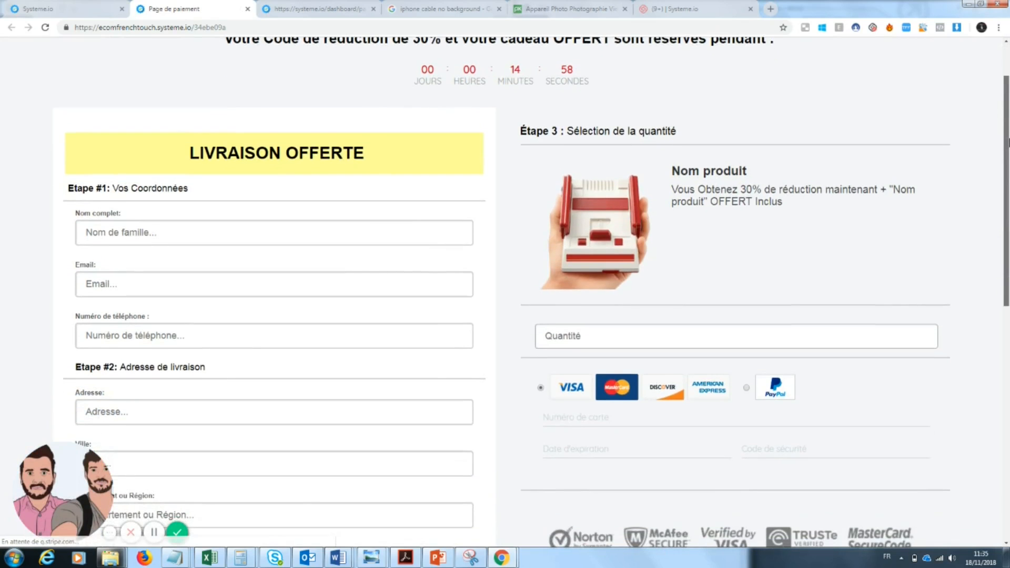
pyautogui.moveTo(1008, 142); pyautogui.dragTo(1008, 148)
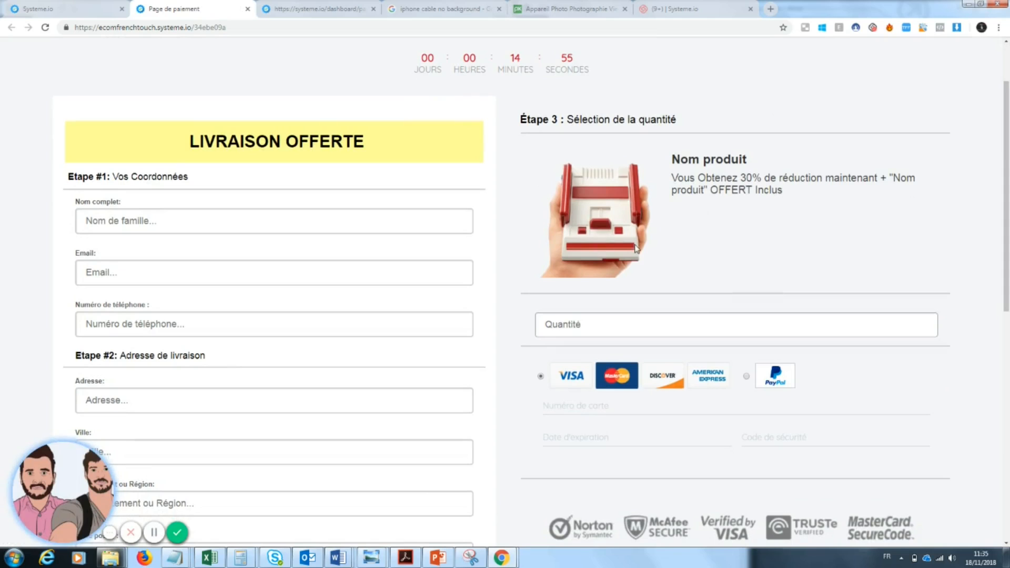
pyautogui.moveTo(1008, 278)
pyautogui.mouseDown()
pyautogui.moveTo(1008, 364)
pyautogui.moveTo(1007, 261)
pyautogui.mouseUp()
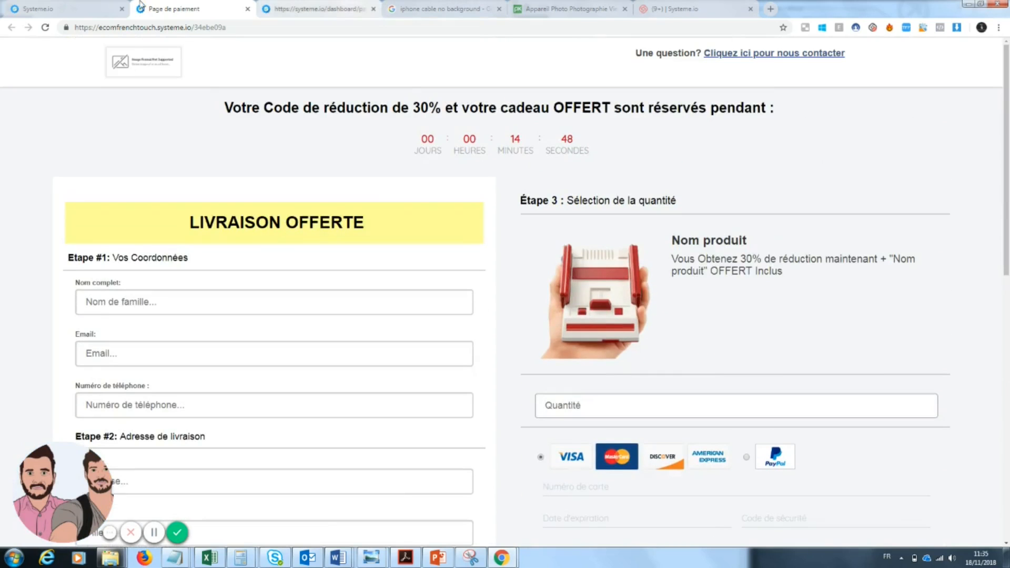
# Step: Open the payment page in the editor and remove the mention of the free gift from the discount code heading
pyautogui.click(67, 8)
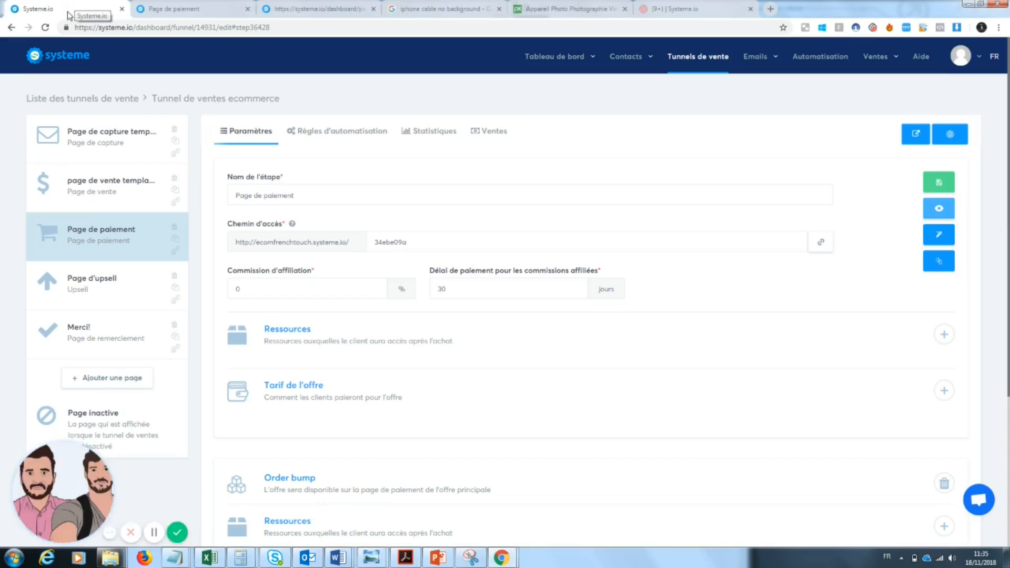
pyautogui.click(939, 235)
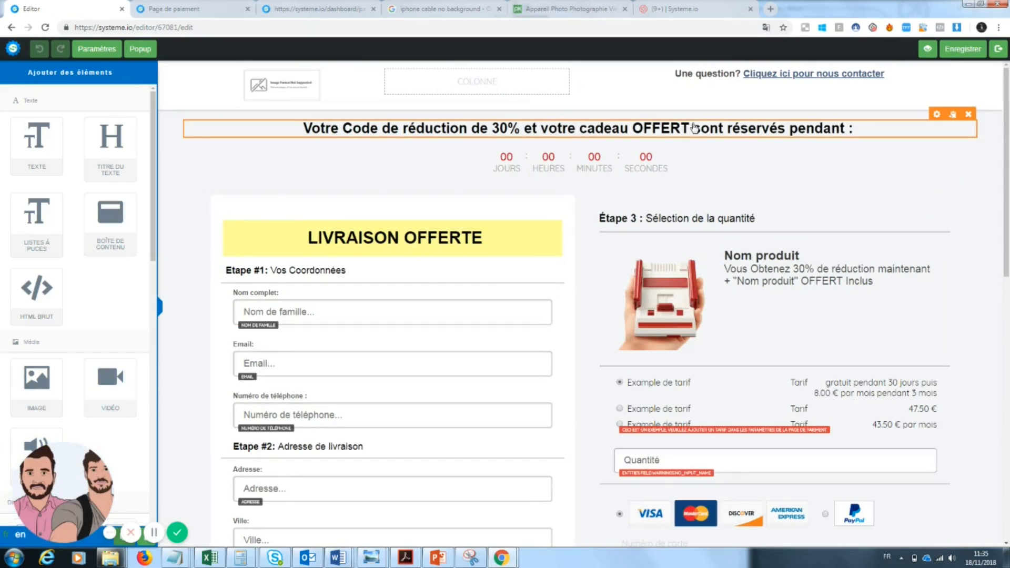
pyautogui.click(656, 137)
pyautogui.moveTo(691, 128); pyautogui.dragTo(537, 128)
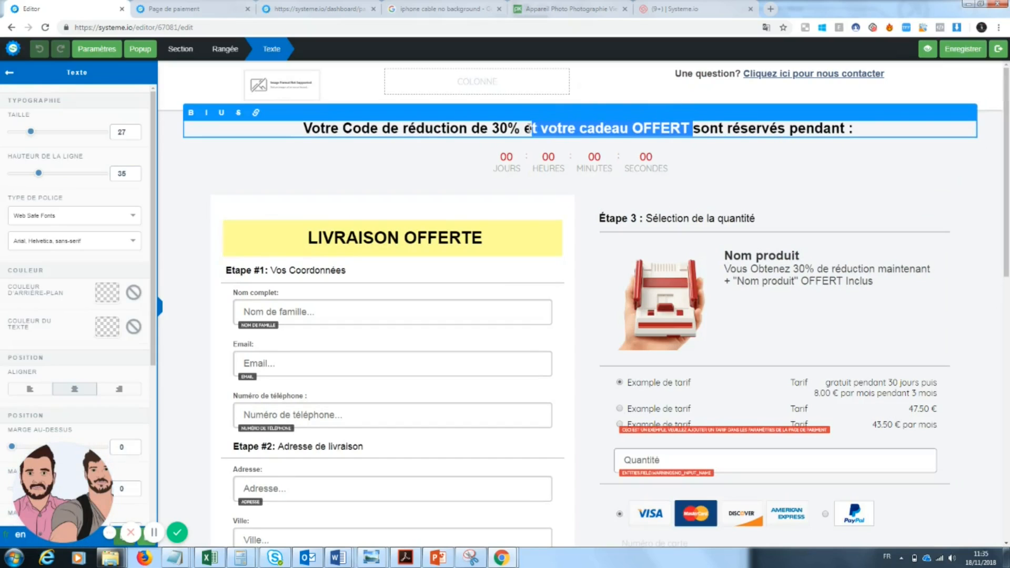
pyautogui.press('BackSpace')
pyautogui.click(572, 127)
pyautogui.press('BackSpace')
pyautogui.press('BackSpace')
pyautogui.write('de')
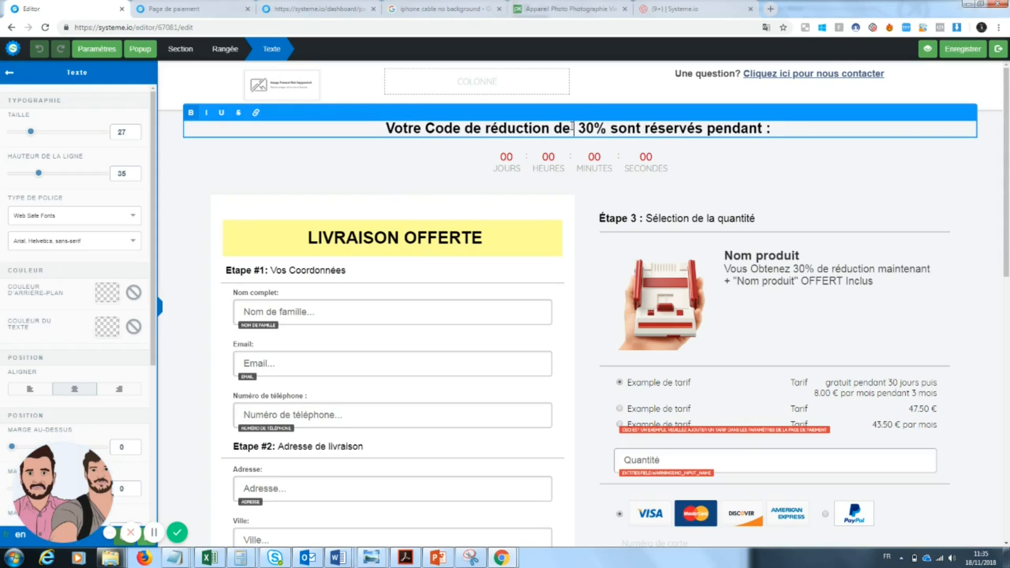
# Step: Make the discount heading singular so it reads "est réservé pendant :"
pyautogui.moveTo(641, 126); pyautogui.dragTo(618, 128)
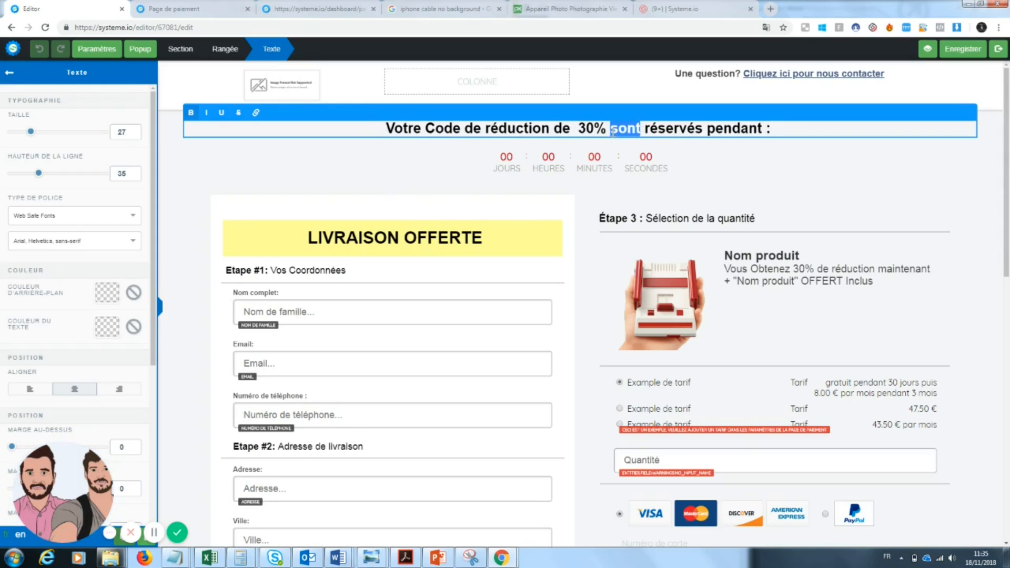
pyautogui.write('est')
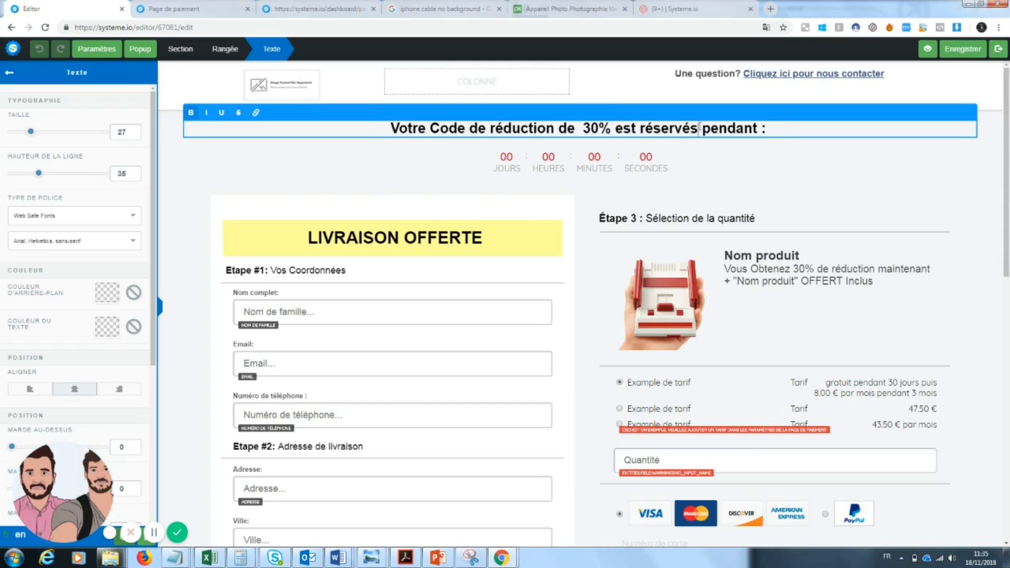
pyautogui.click(696, 129)
pyautogui.press('BackSpace')
pyautogui.click(853, 213)
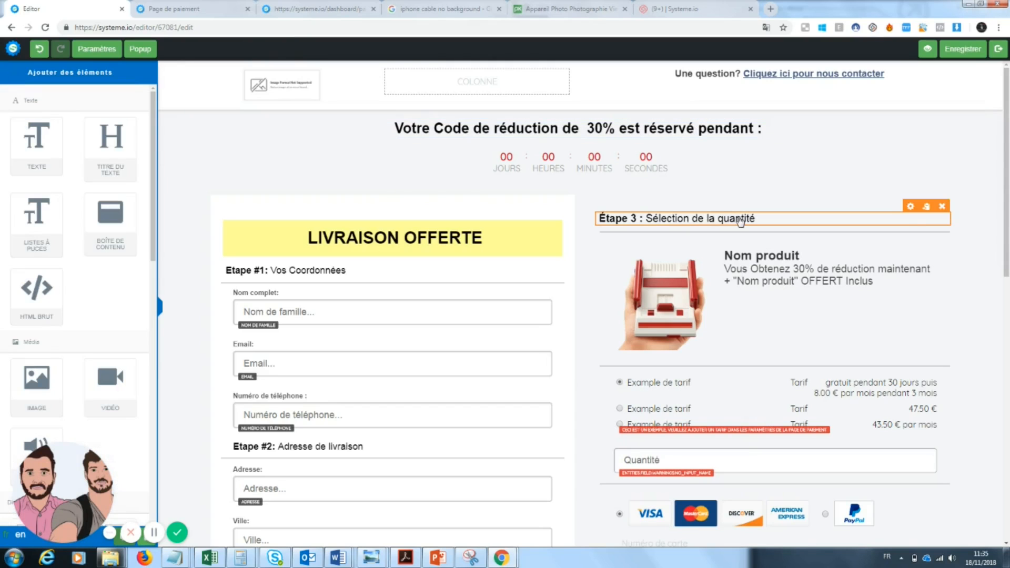
# Step: Renumber the quantity selection heading to "Étape 2"
pyautogui.scroll(-1, 921, 127)
pyautogui.scroll(-4, 610, 305)
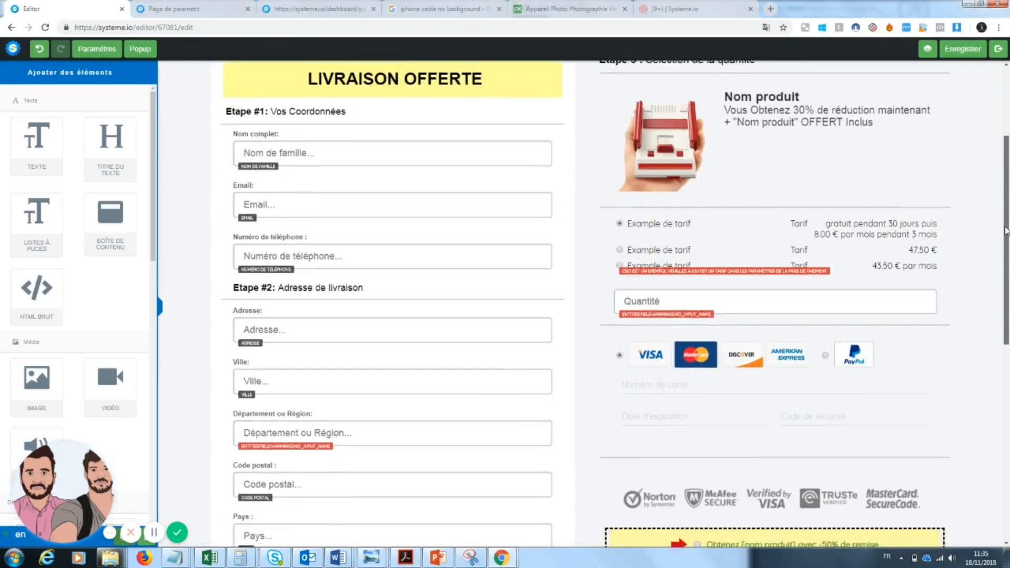
pyautogui.scroll(4, 611, 305)
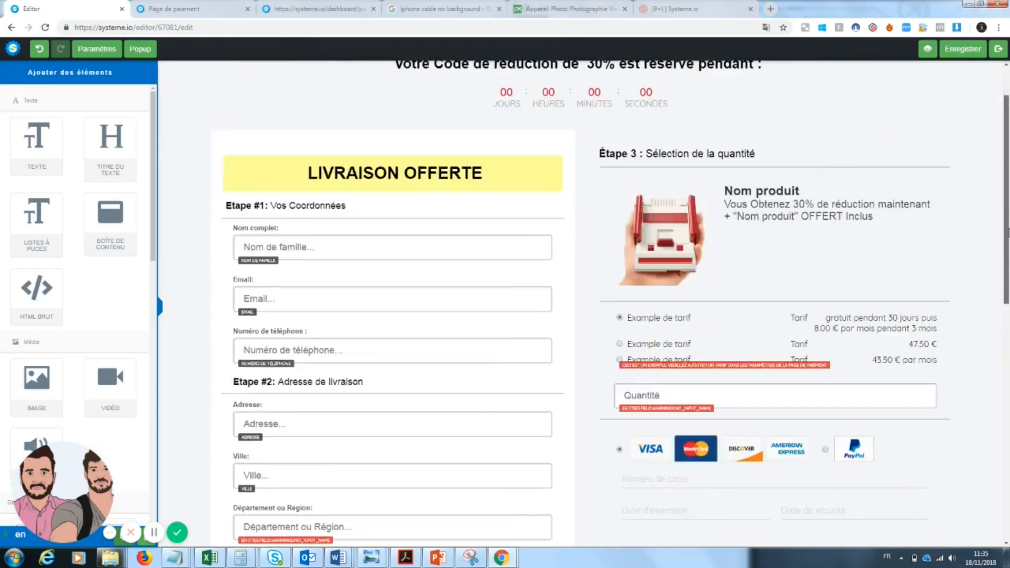
pyautogui.scroll(-7, 579, 305)
pyautogui.scroll(5, 579, 305)
pyautogui.scroll(1, 638, 128)
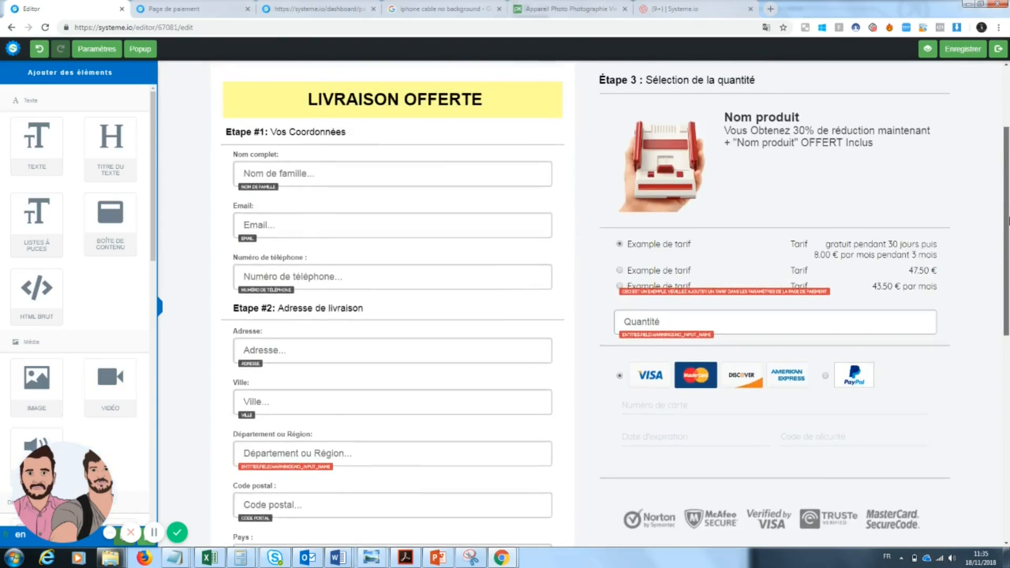
pyautogui.click(637, 128)
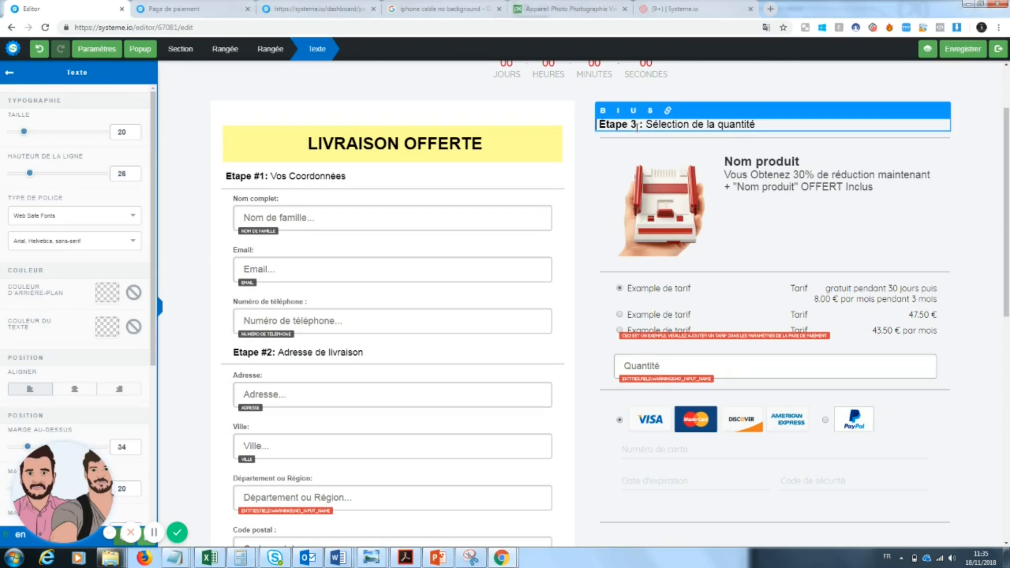
pyautogui.press('BackSpace')
pyautogui.write('2')
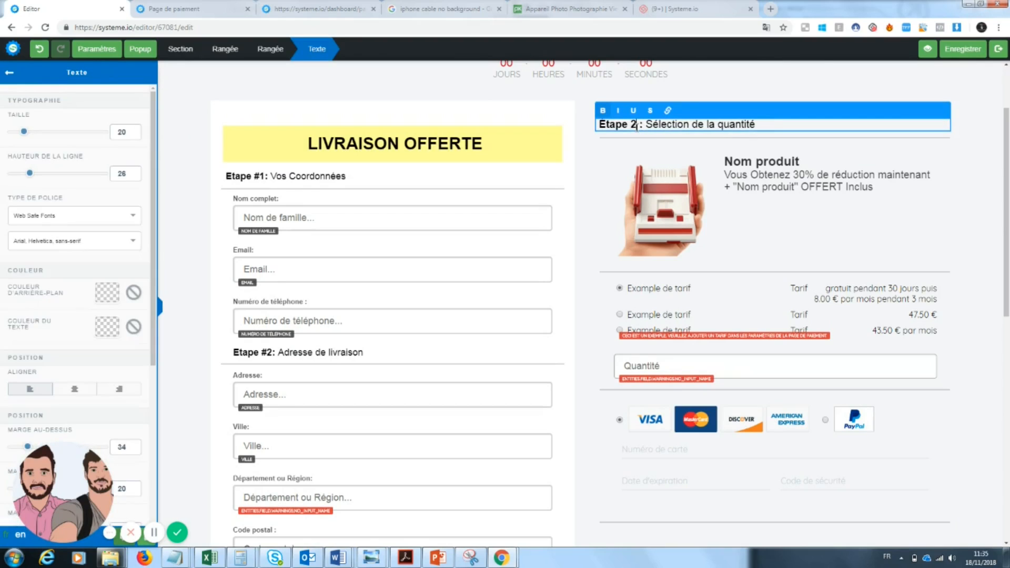
pyautogui.click(819, 242)
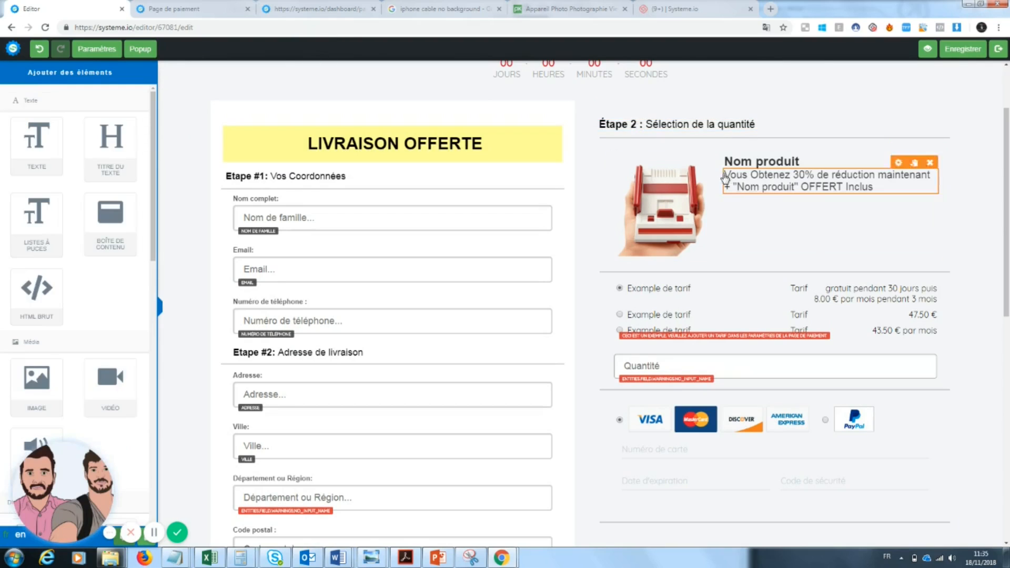
# Step: Replace the product image hand.png with the uploaded tech-worlds-strongest-smartphone-lens picture of the black and orange zoom lens
pyautogui.click(671, 154)
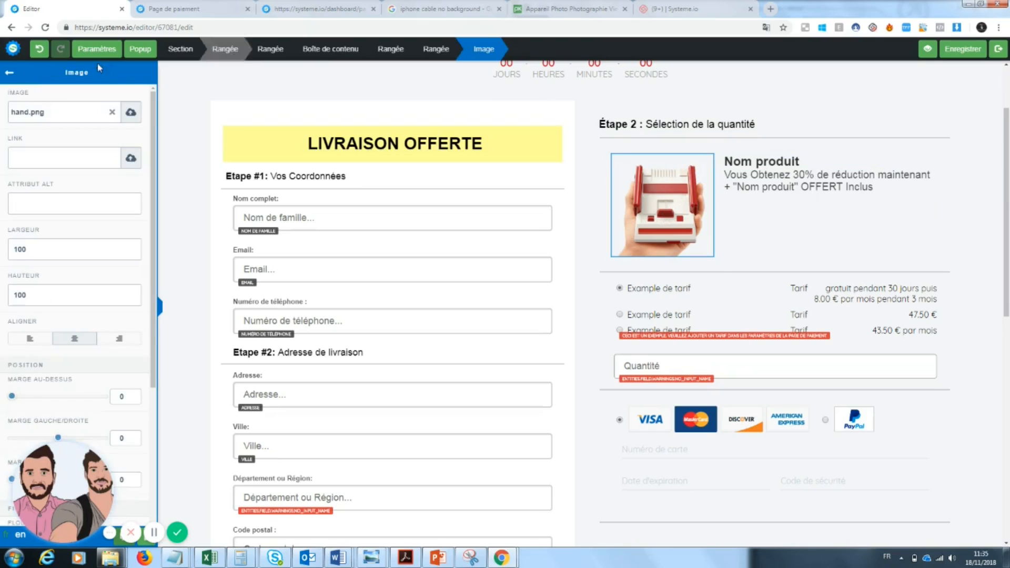
pyautogui.click(113, 112)
pyautogui.click(131, 112)
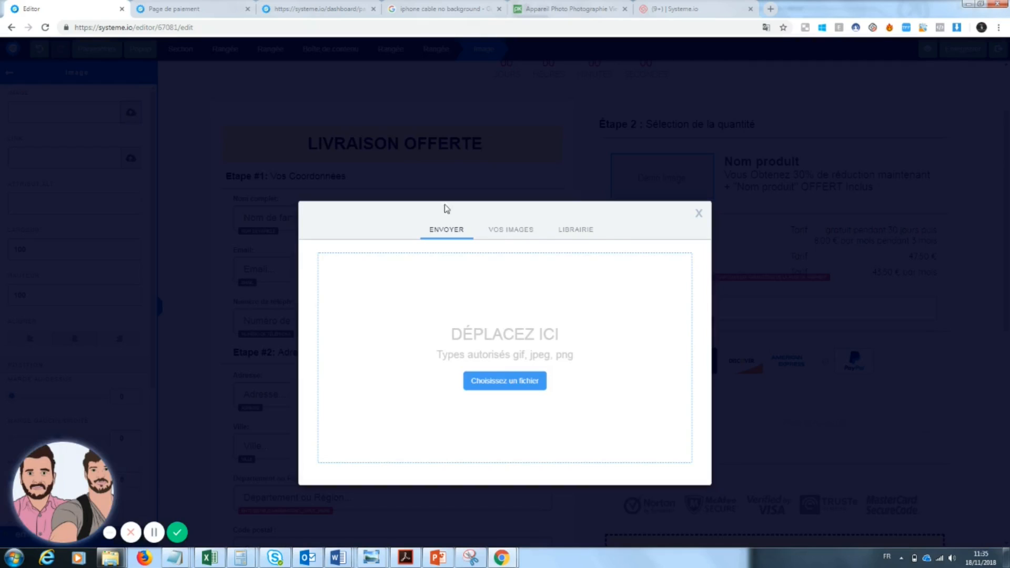
pyautogui.click(499, 232)
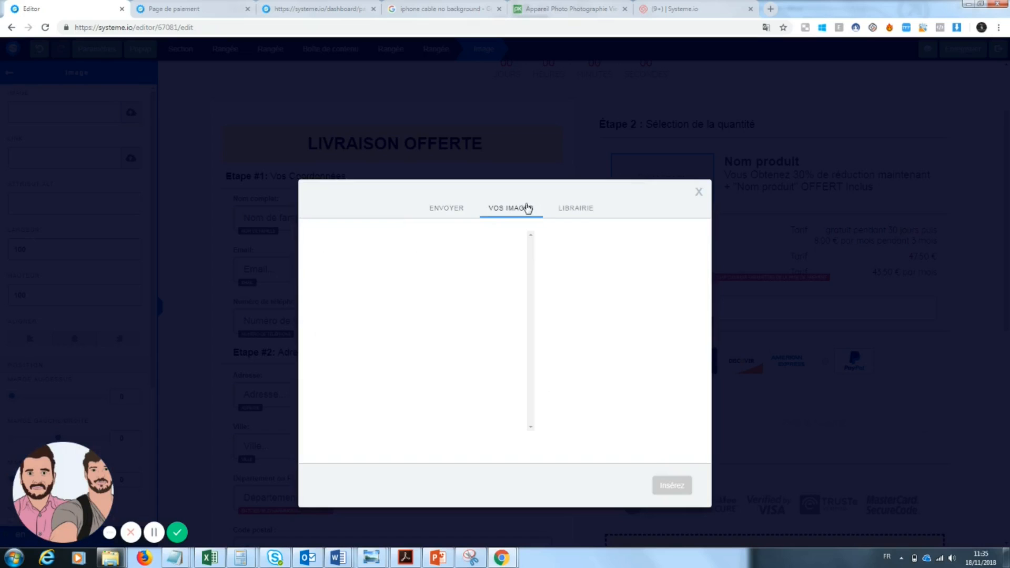
pyautogui.click(575, 214)
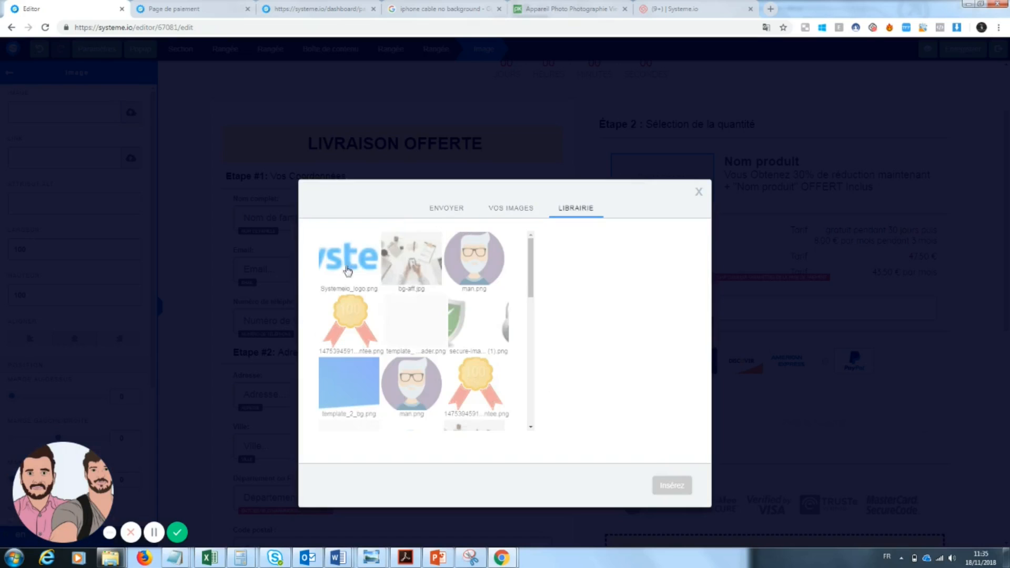
pyautogui.click(523, 206)
pyautogui.click(459, 213)
pyautogui.click(513, 216)
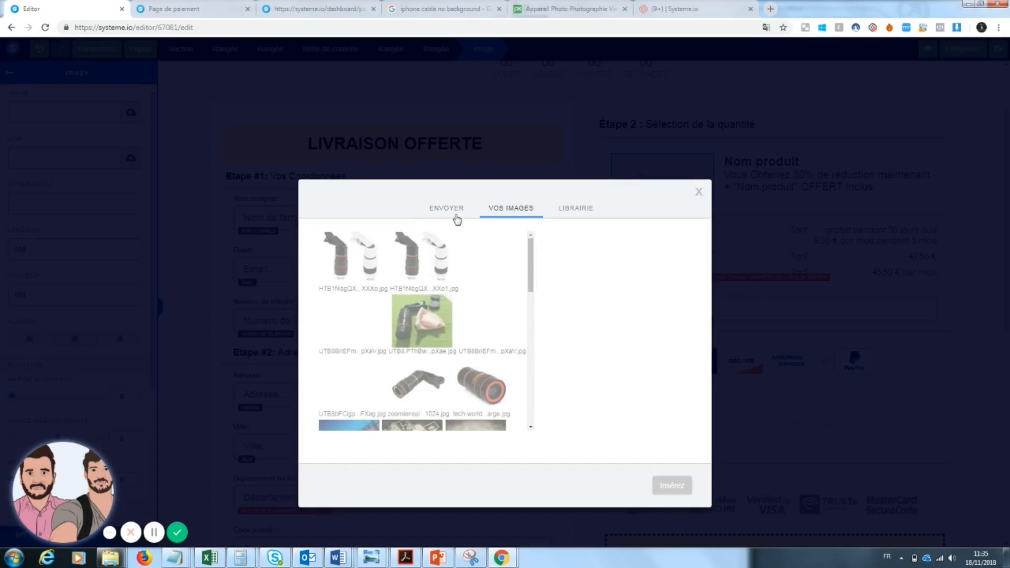
pyautogui.click(493, 402)
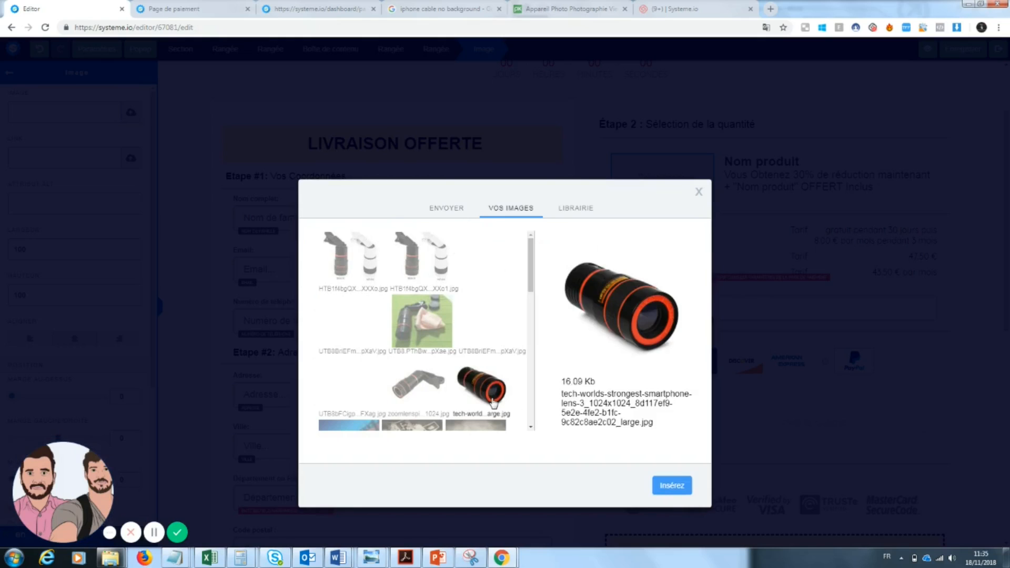
pyautogui.click(665, 489)
pyautogui.click(788, 202)
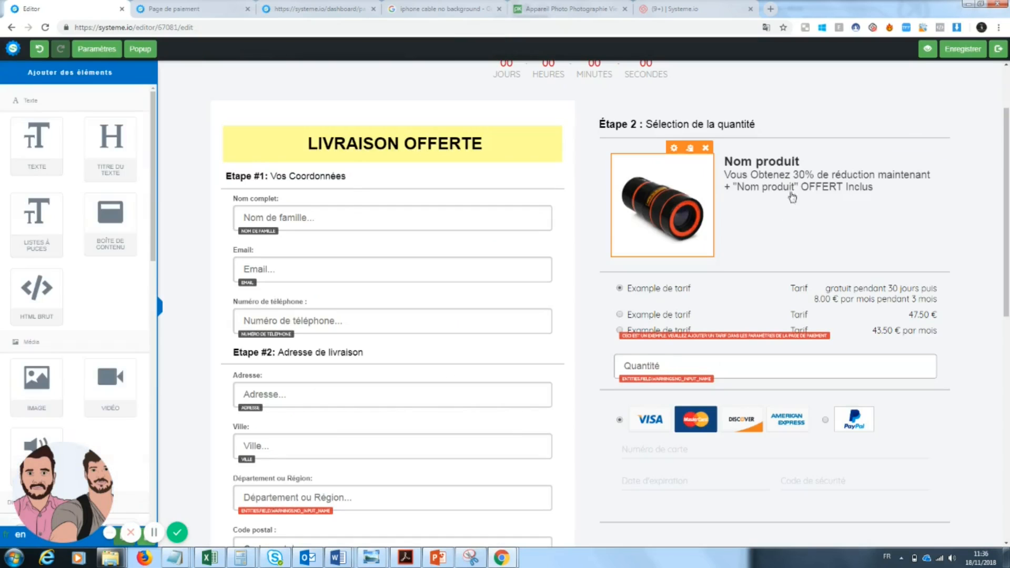
# Step: Replace the "Nom produit" title beside the product image with "Zoom Pro"
pyautogui.click(806, 161)
pyautogui.moveTo(780, 161); pyautogui.dragTo(725, 163)
pyautogui.write('Zoom Pro')
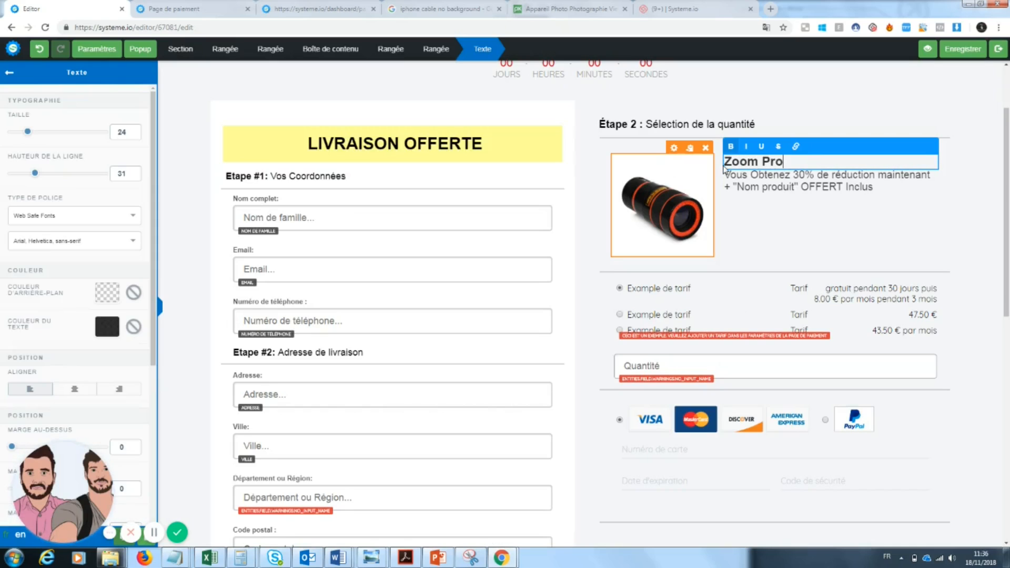
# Step: Replace the free product mention after the "+" in the text under the product title with "une garantie de 30 jours"
pyautogui.click(782, 193)
pyautogui.click(888, 193)
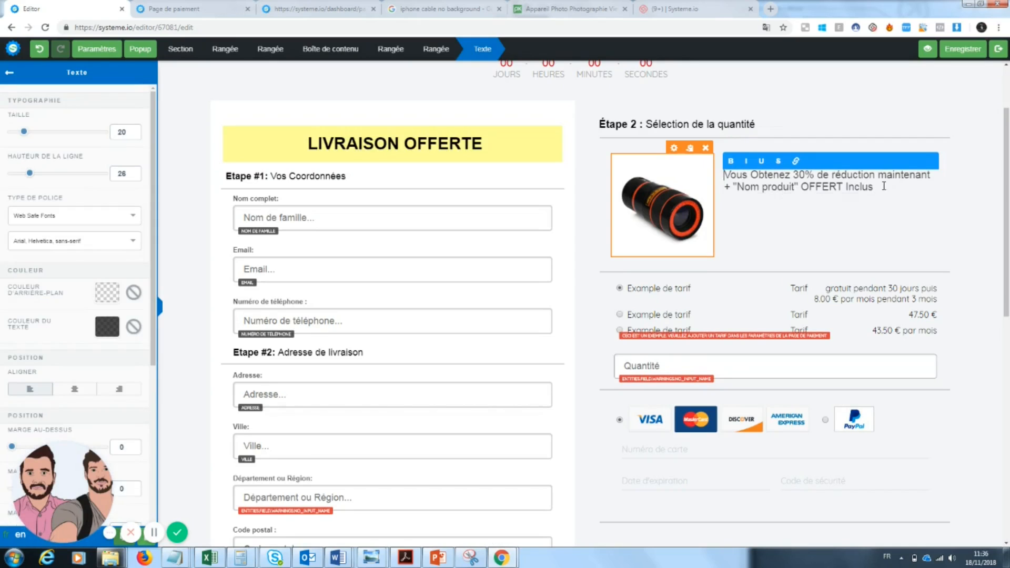
pyautogui.moveTo(878, 188); pyautogui.dragTo(743, 189)
pyautogui.press('BackSpace')
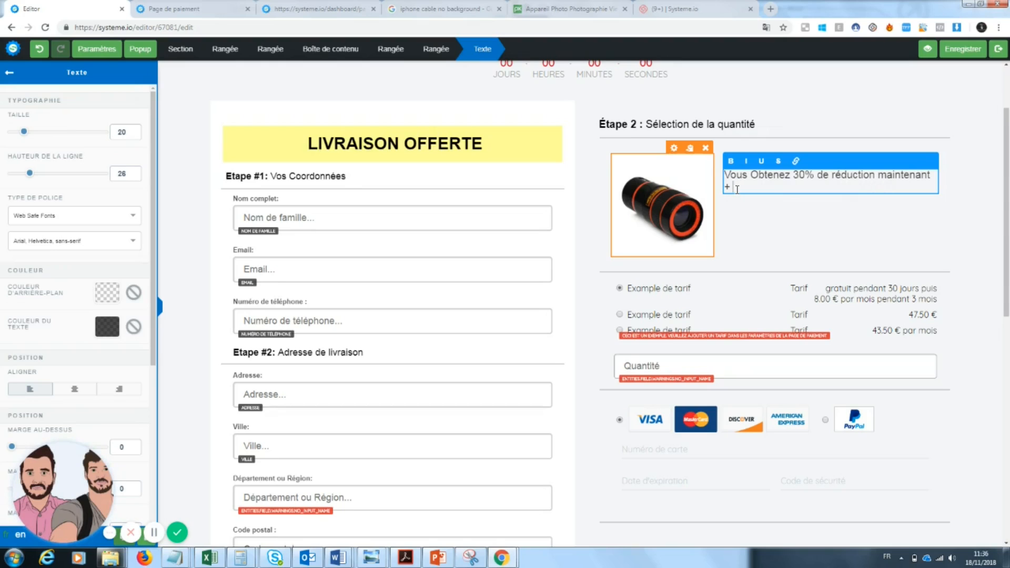
pyautogui.write('une garantie de 30 jours')
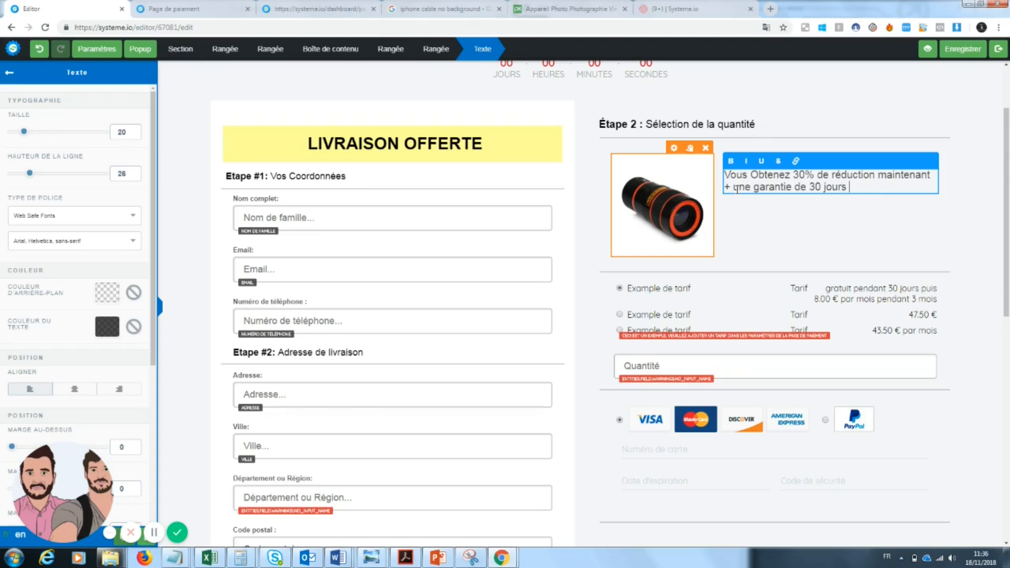
pyautogui.click(780, 249)
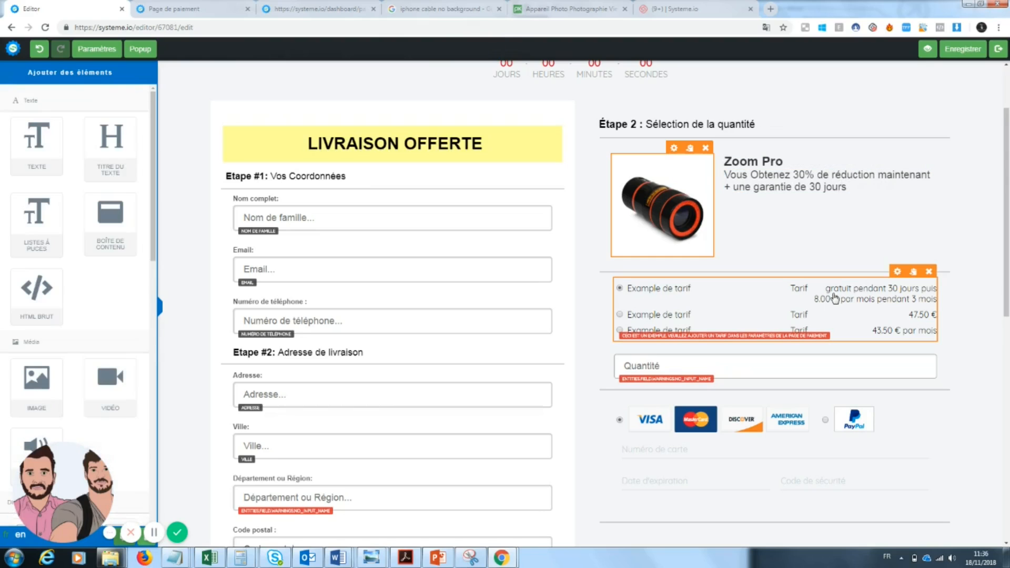
# Step: Delete the Quantité field below the example prices
pyautogui.scroll(-1, 780, 264)
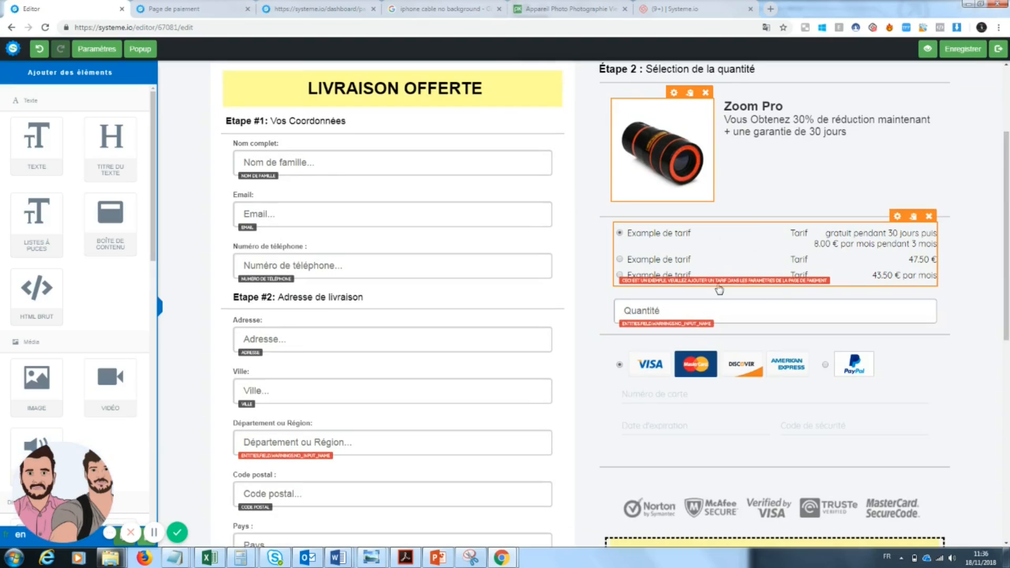
pyautogui.click(702, 311)
pyautogui.click(100, 119)
pyautogui.click(100, 119)
pyautogui.click(988, 304)
pyautogui.scroll(-1, 987, 304)
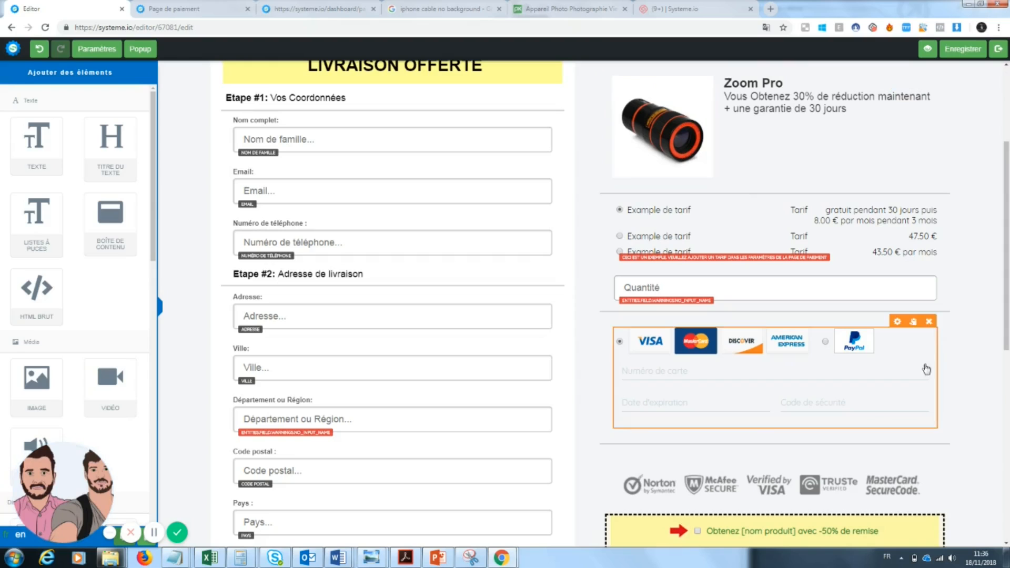
pyautogui.click(929, 269)
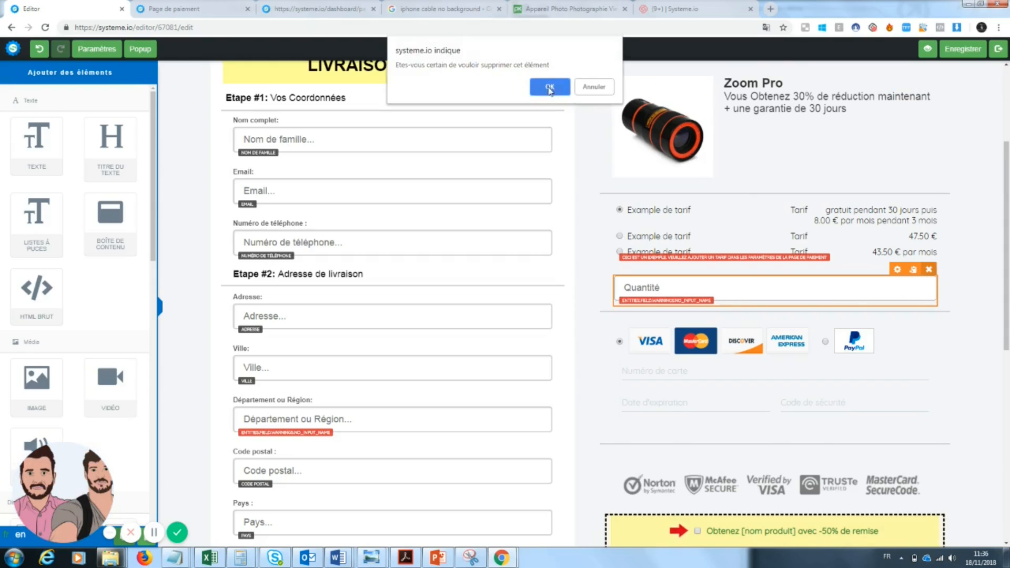
pyautogui.click(550, 87)
# Step: Replace the order bump's name with "Obtenez le screen clean pour un écran propre"
pyautogui.scroll(-3, 549, 210)
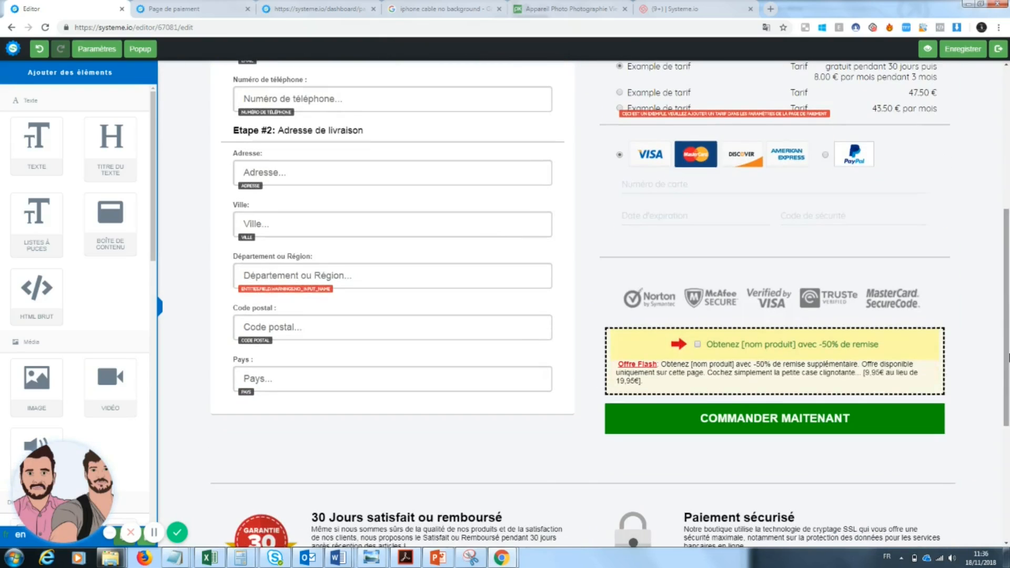
pyautogui.click(769, 355)
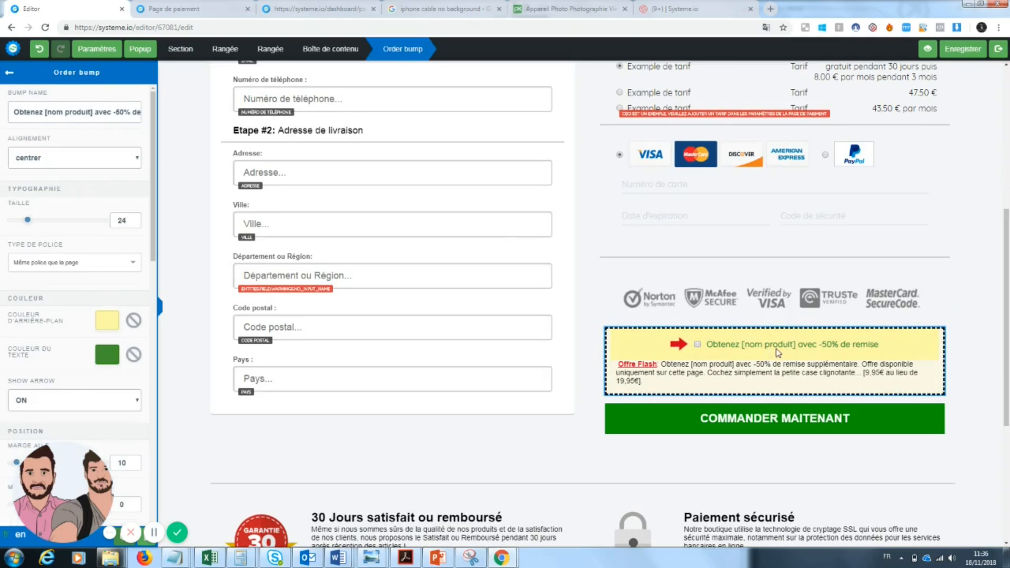
pyautogui.click(872, 372)
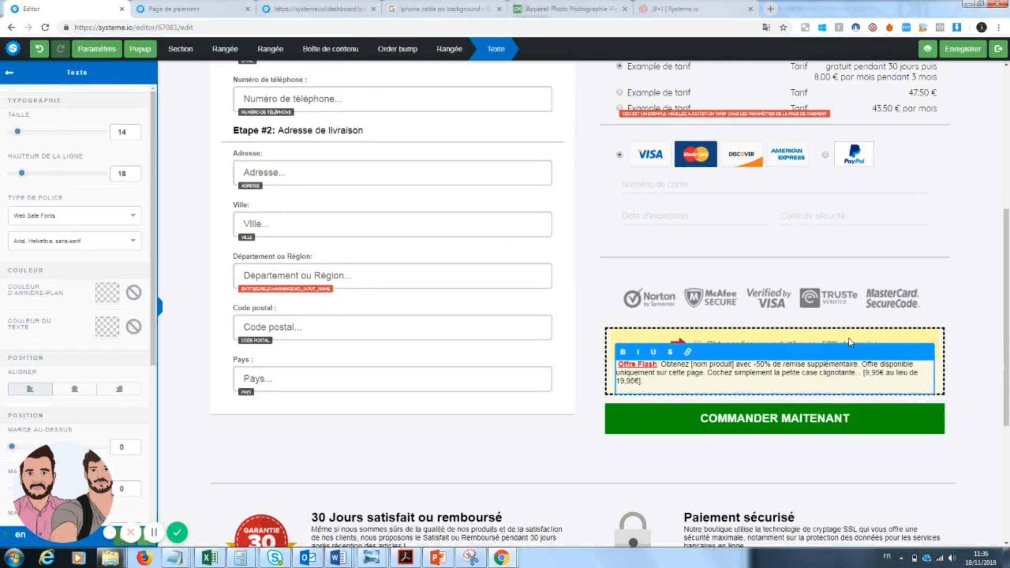
pyautogui.click(859, 346)
pyautogui.click(865, 346)
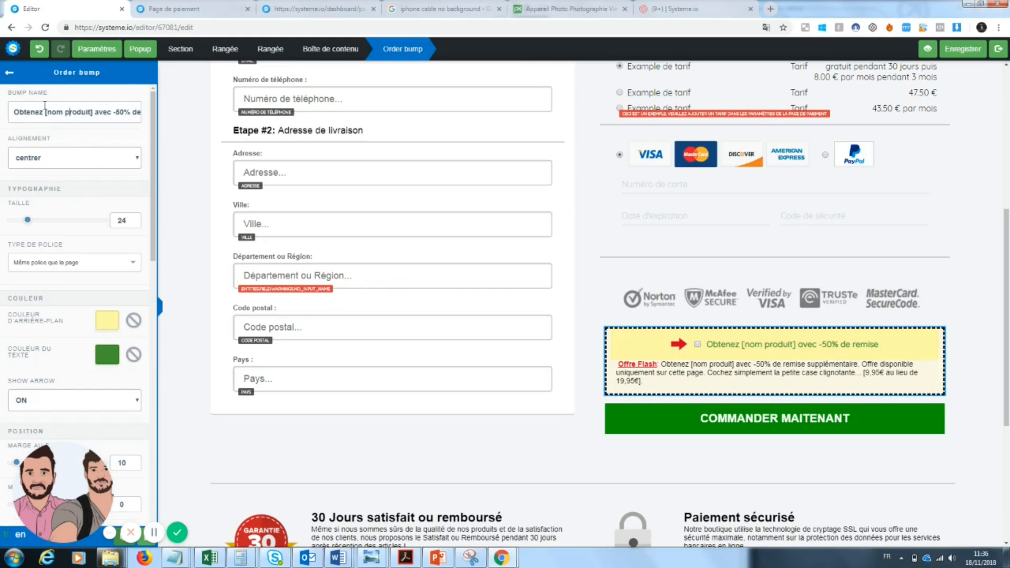
pyautogui.tripleClick(15, 111)
pyautogui.write('Obtenez le scr')
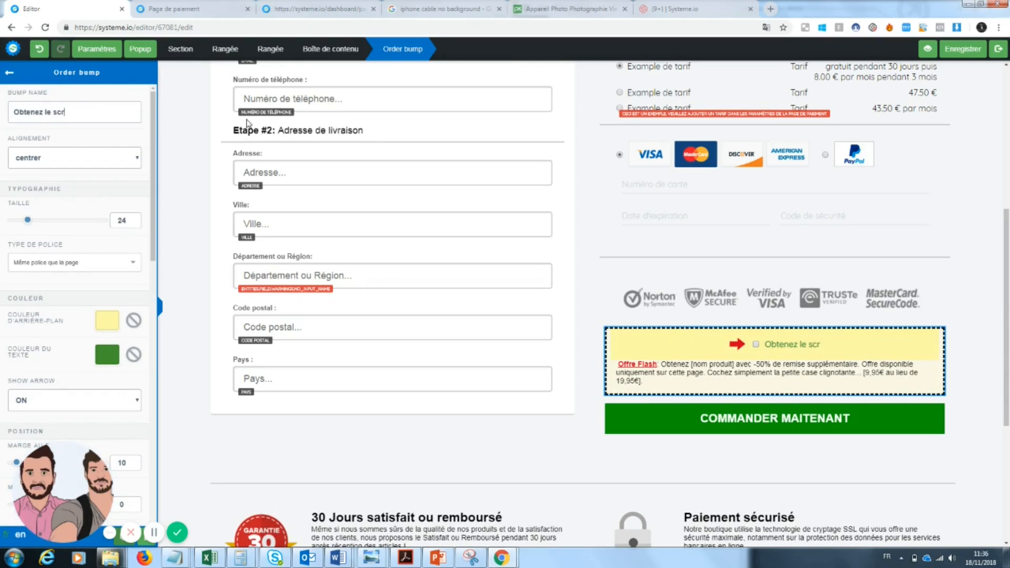
pyautogui.write('een clean ')
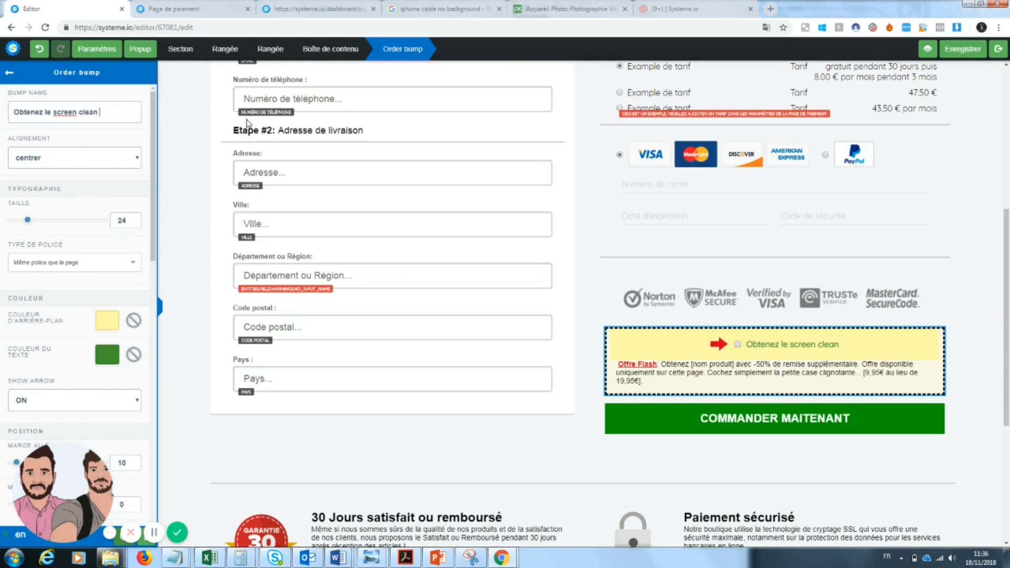
pyautogui.write('pour un éc')
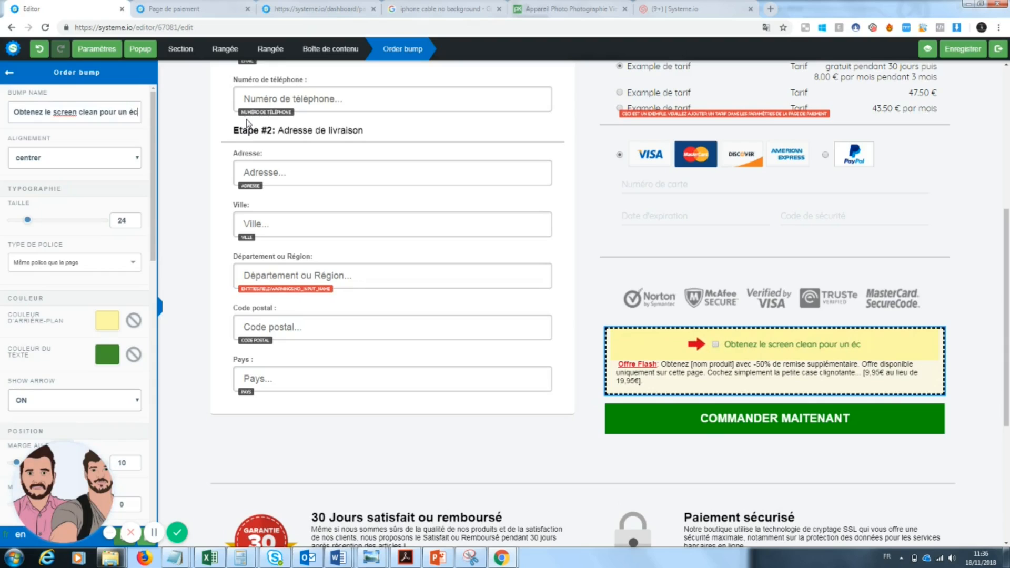
pyautogui.write('ran propre')
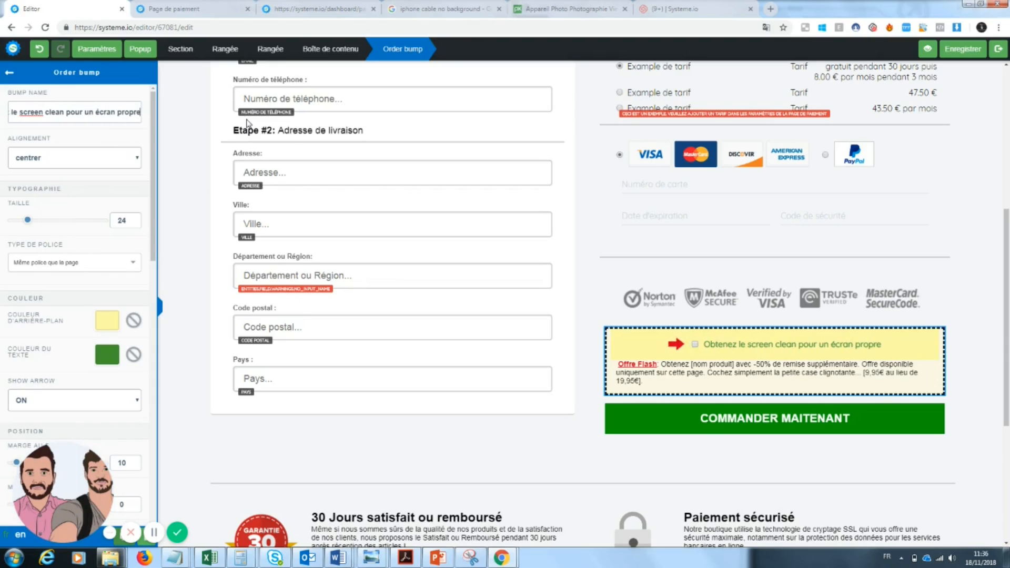
# Step: Rewrite the end of the order bump name after "pour" as "un écran propre avec 50% de réuction"
pyautogui.press('BackSpace')
pyautogui.press('BackSpace')
pyautogui.press('BackSpace')
pyautogui.press('BackSpace')
pyautogui.press('BackSpace')
pyautogui.press('BackSpace')
pyautogui.press('BackSpace')
pyautogui.press('BackSpace')
pyautogui.press('BackSpace')
pyautogui.press('BackSpace')
pyautogui.press('BackSpace')
pyautogui.press('BackSpace')
pyautogui.press('BackSpace')
pyautogui.press('BackSpace')
pyautogui.press('BackSpace')
pyautogui.press('BackSpace')
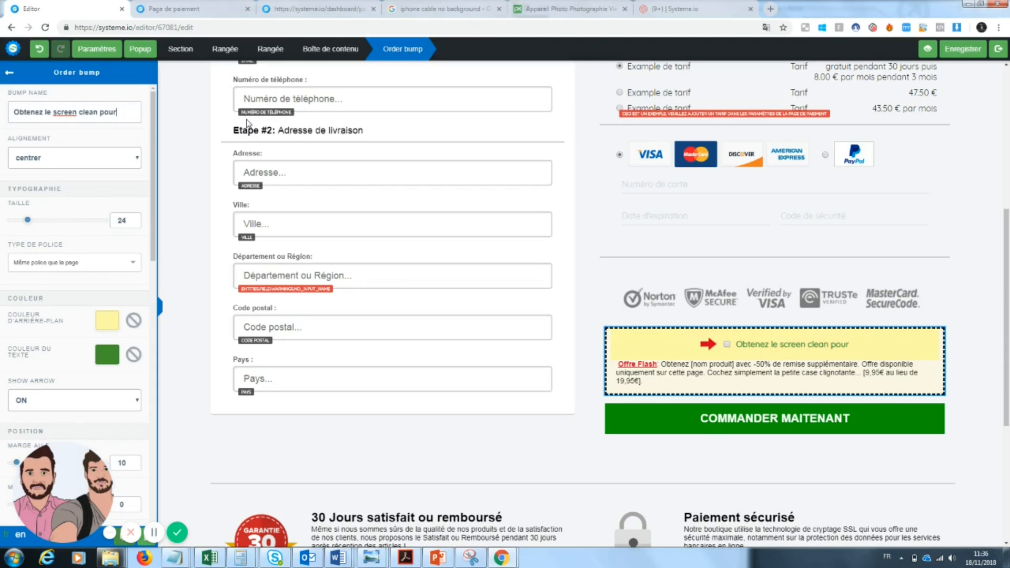
pyautogui.write('o')
pyautogui.press('BackSpace')
pyautogui.write('un éc')
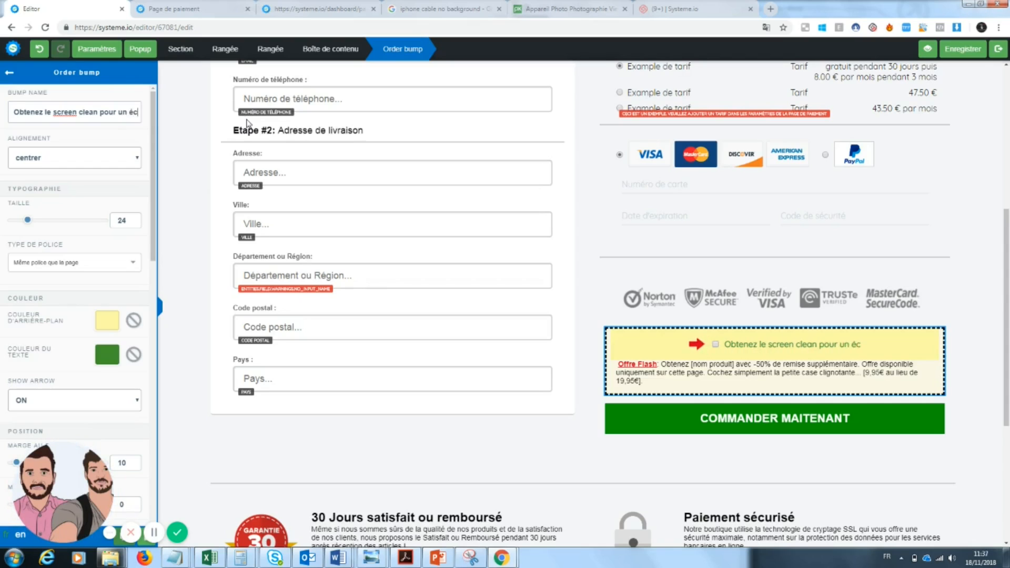
pyautogui.write('ran propre pour')
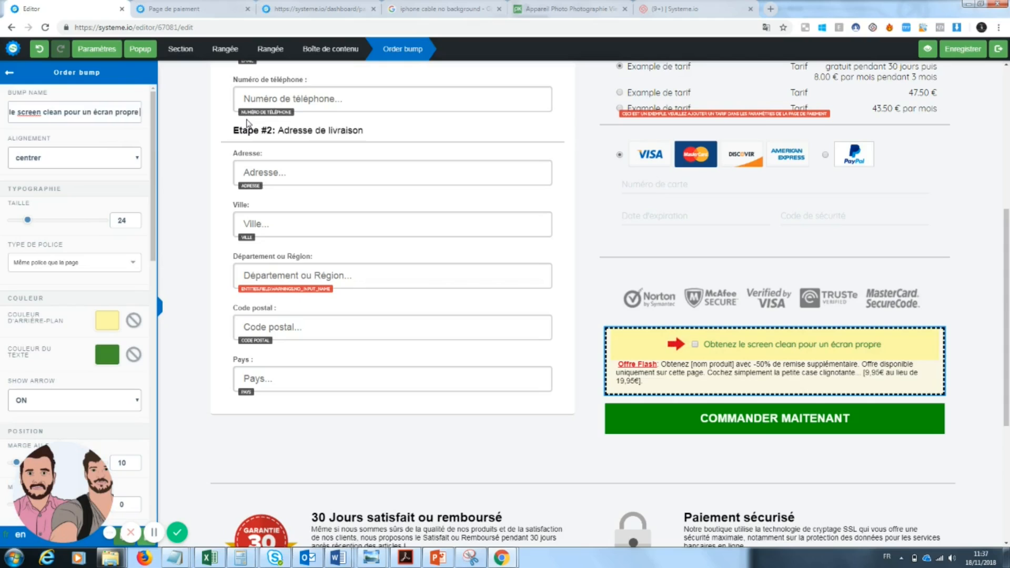
pyautogui.press('BackSpace')
pyautogui.press('BackSpace')
pyautogui.press('BackSpace')
pyautogui.press('BackSpace')
pyautogui.write('avec 50%')
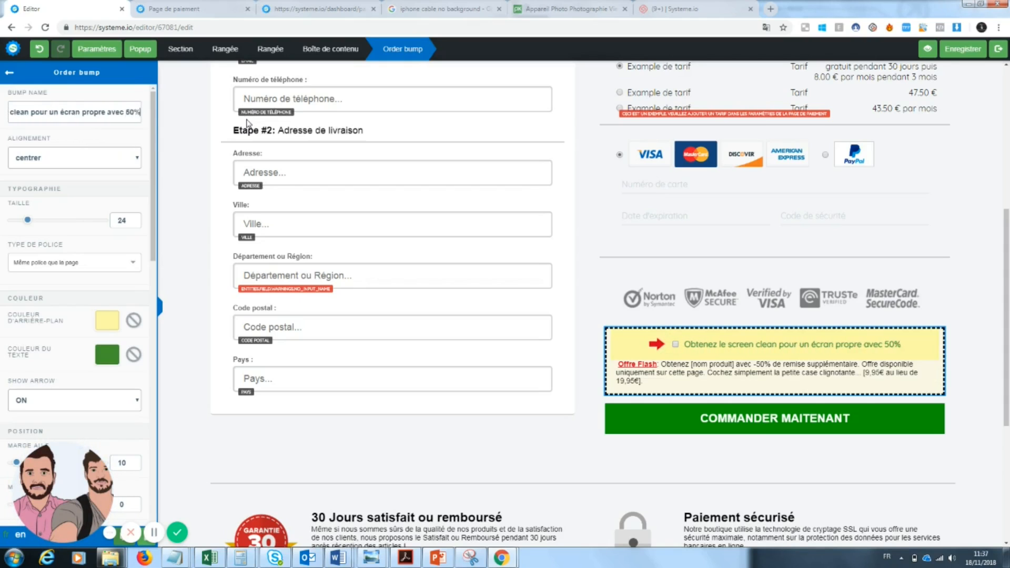
pyautogui.write(' de réuction')
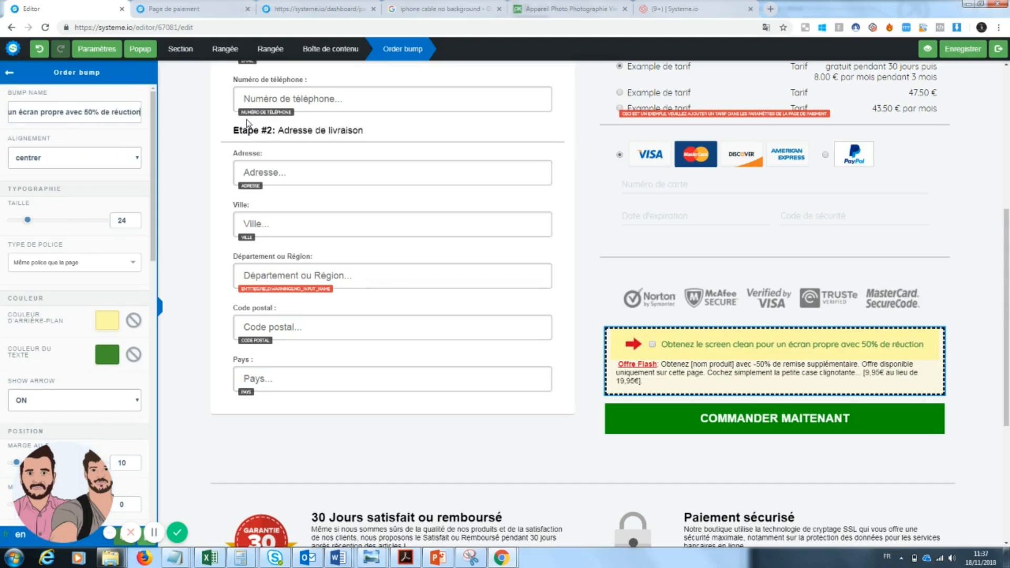
# Step: Put quotation marks around "screen clean" in the order bump name
pyautogui.click(736, 358)
pyautogui.click(722, 352)
pyautogui.click(711, 348)
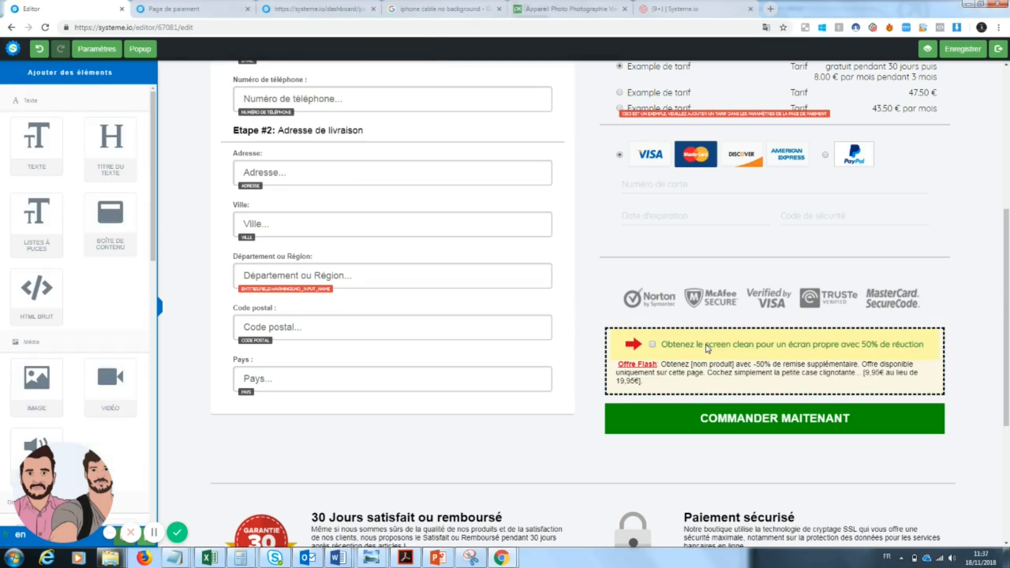
pyautogui.click(709, 348)
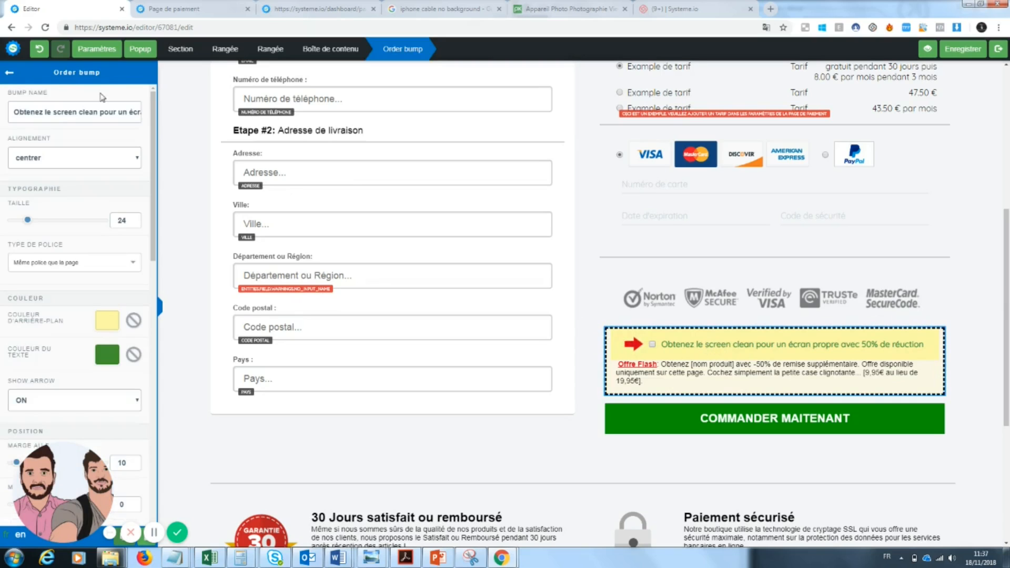
pyautogui.click(54, 112)
pyautogui.write('"')
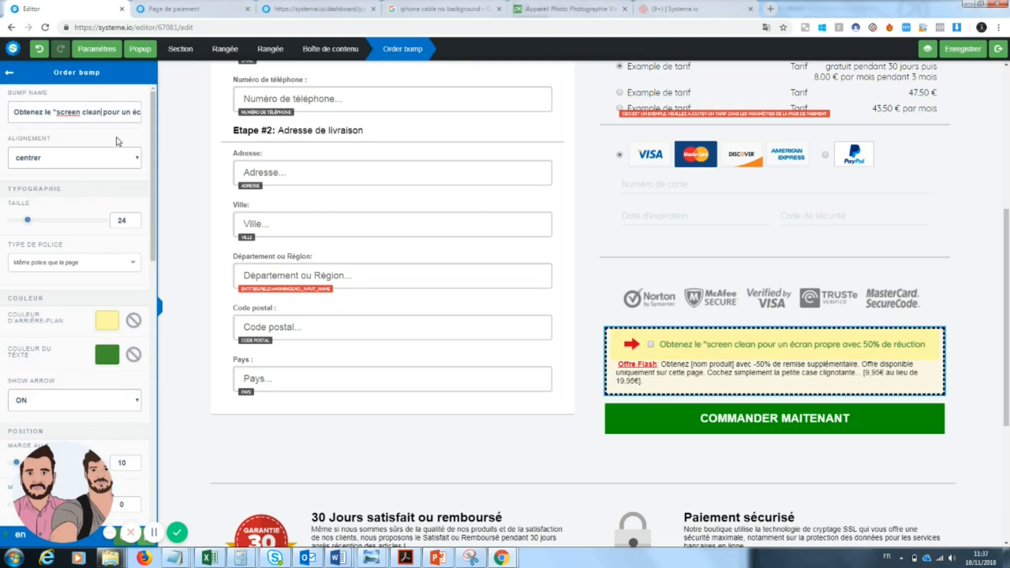
pyautogui.write('"')
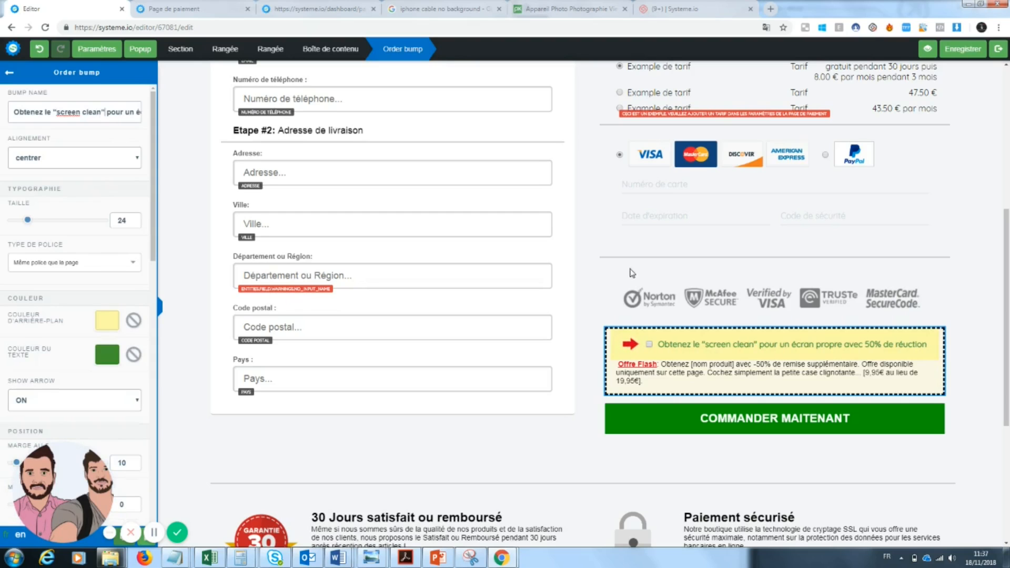
# Step: Replace the [nom produit] placeholder in the order bump description with "Screen clean, le produit qui nettoie vos téléphones"
pyautogui.click(640, 387)
pyautogui.click(644, 381)
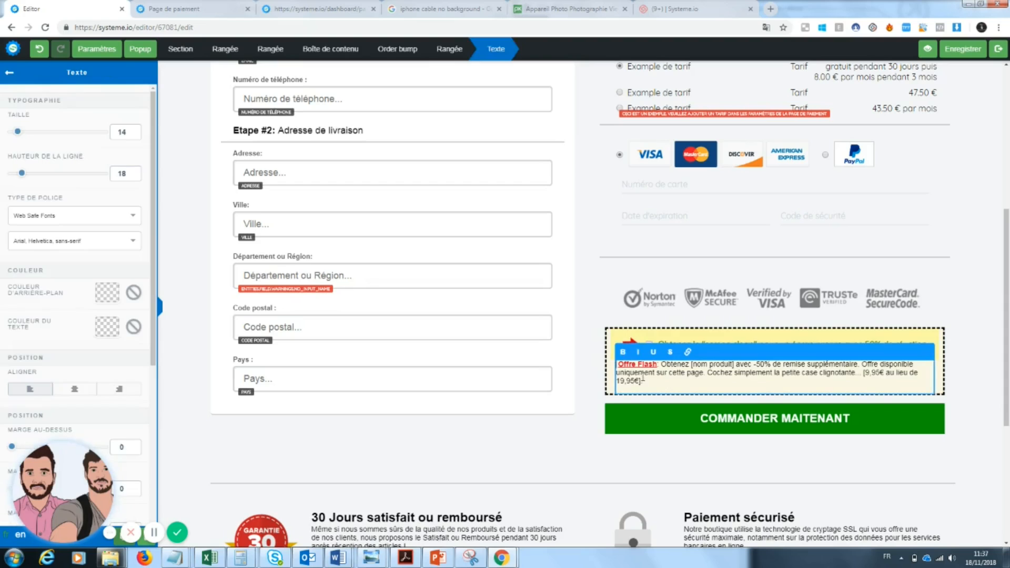
pyautogui.moveTo(644, 381); pyautogui.dragTo(691, 364)
pyautogui.click(724, 364)
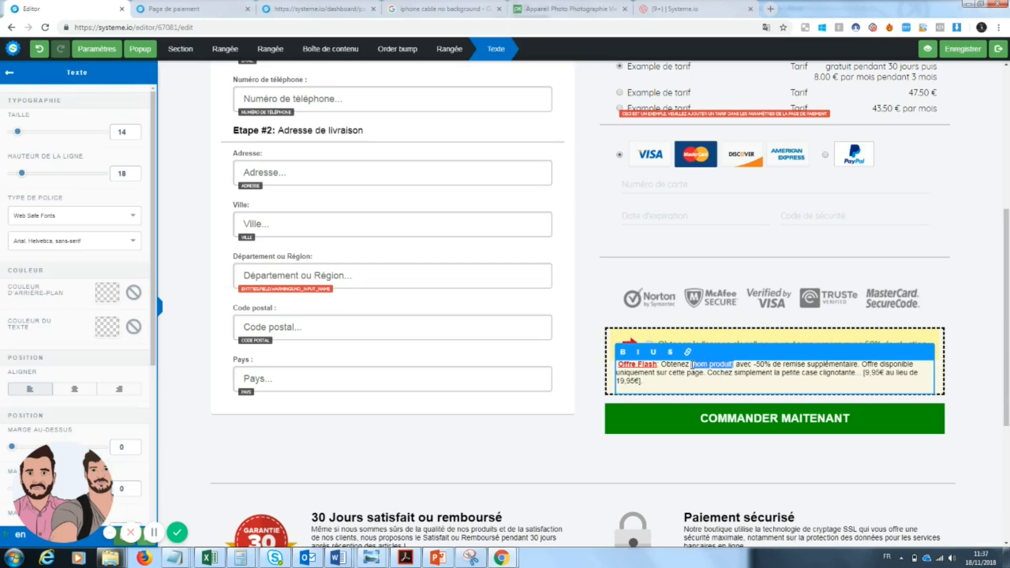
pyautogui.write('screen cle')
pyautogui.write('an')
pyautogui.write(', le produit qui')
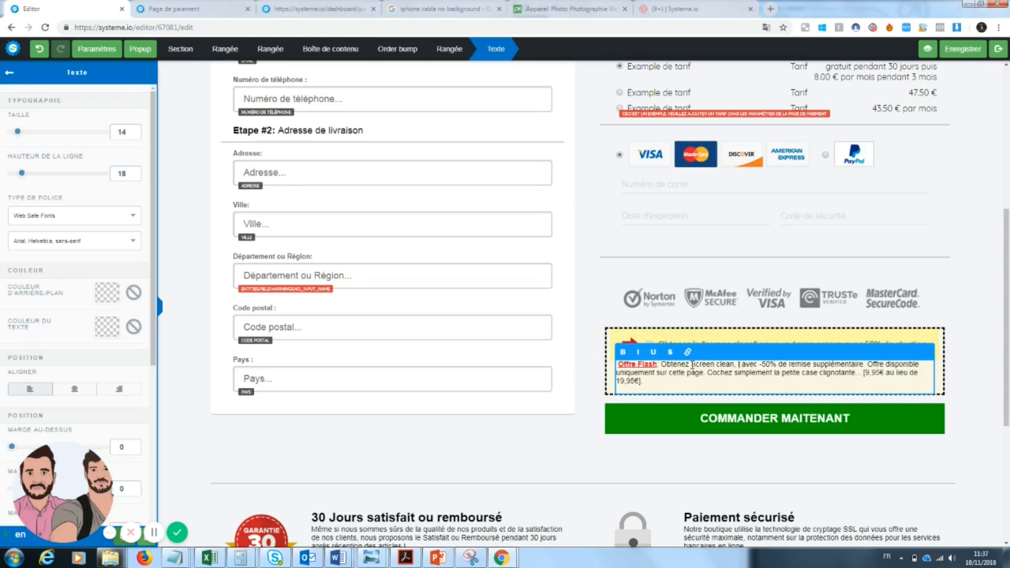
pyautogui.write(' nettoie v')
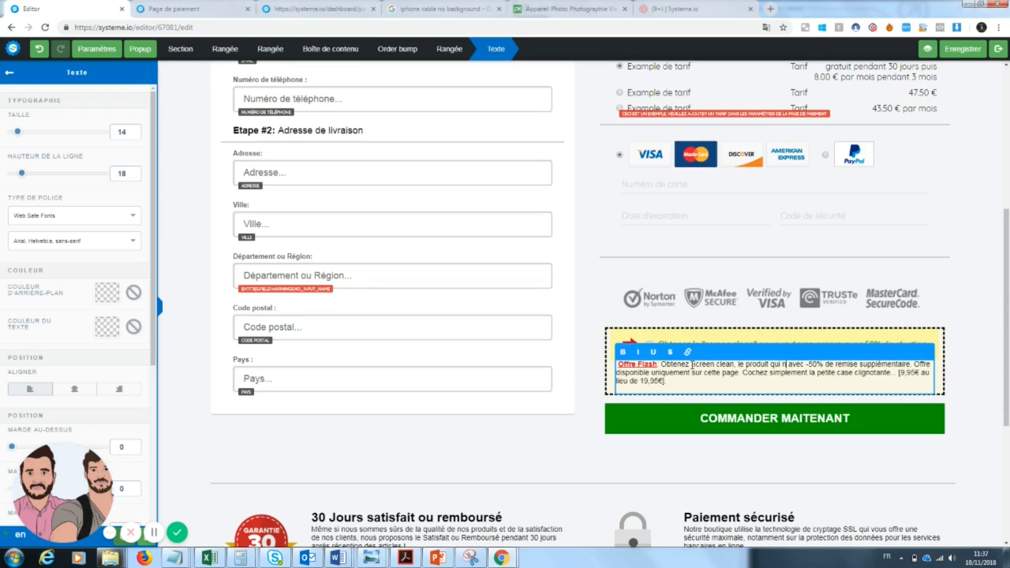
pyautogui.write('os téléphones')
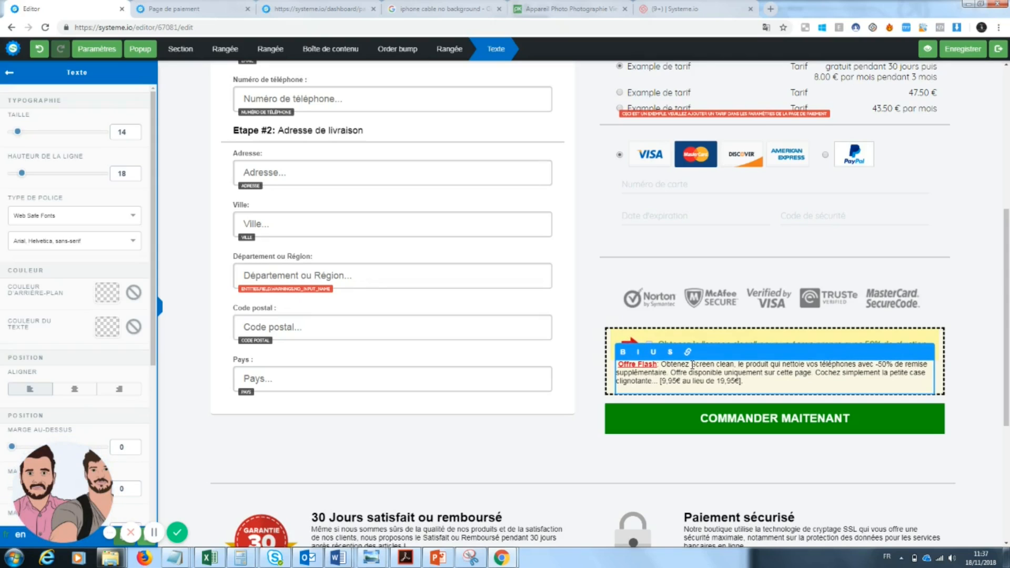
pyautogui.moveTo(760, 382); pyautogui.dragTo(815, 375)
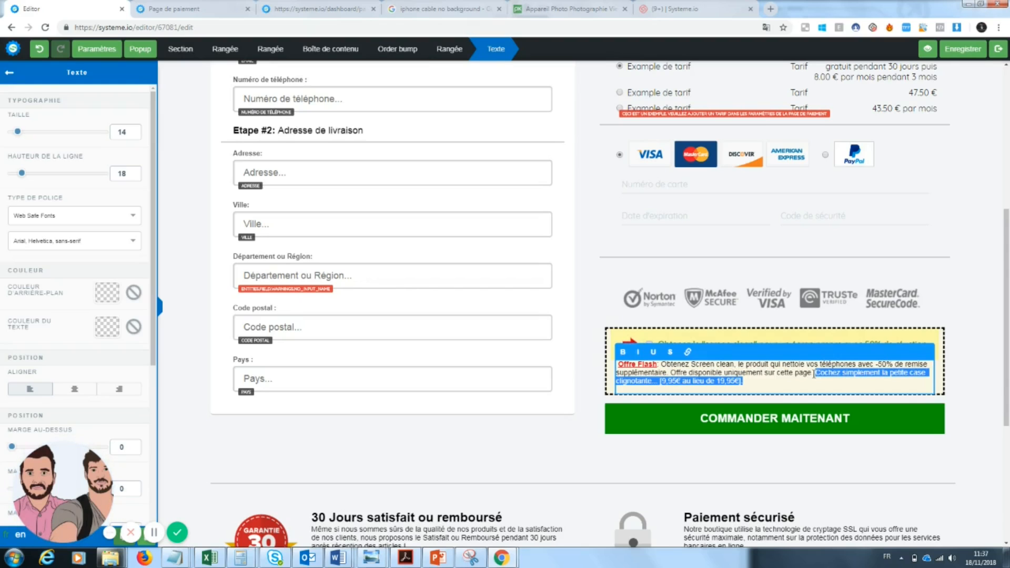
pyautogui.moveTo(744, 381); pyautogui.dragTo(663, 382)
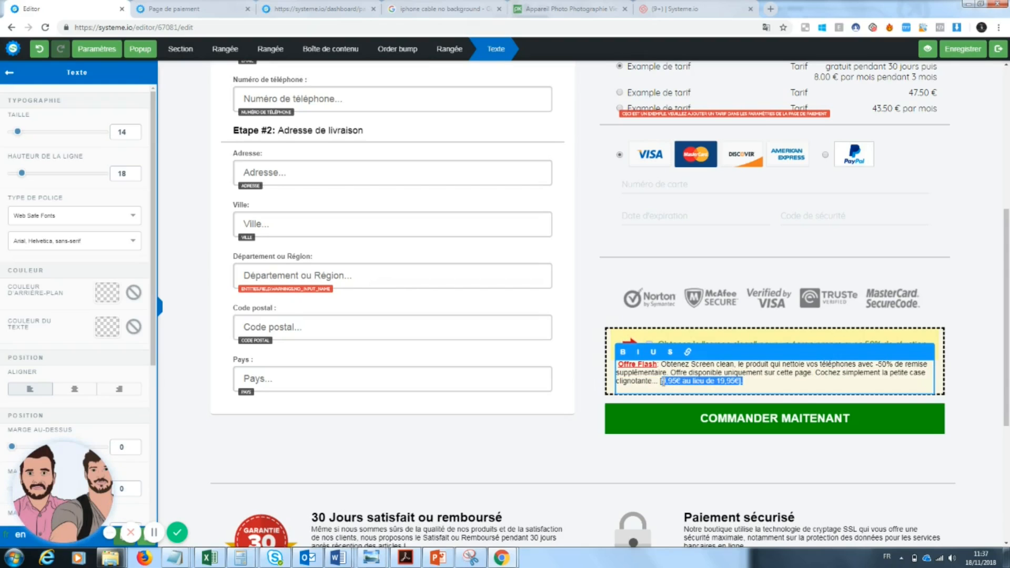
pyautogui.press('BackSpace')
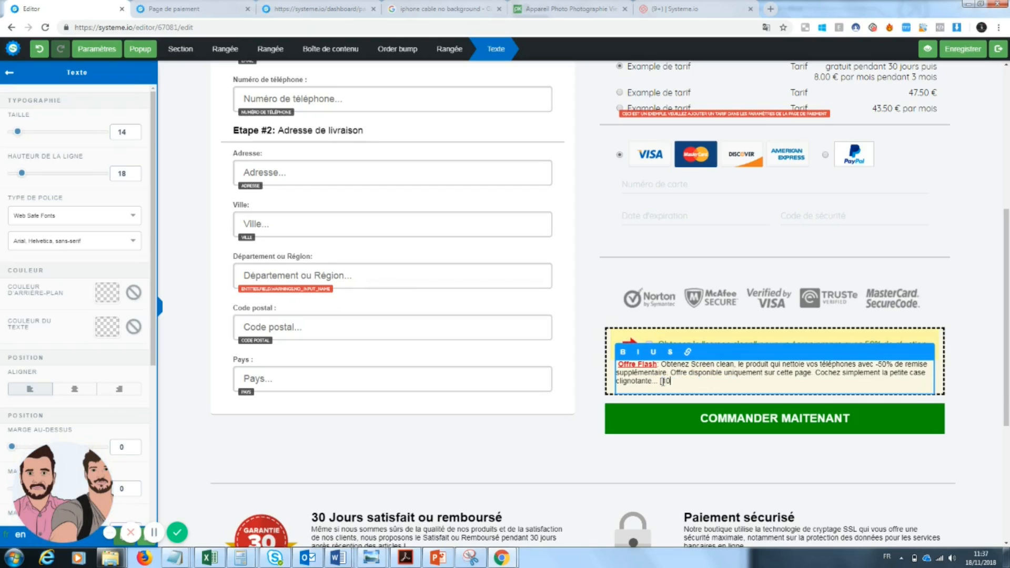
pyautogui.hotkey('ctrl', 'z')
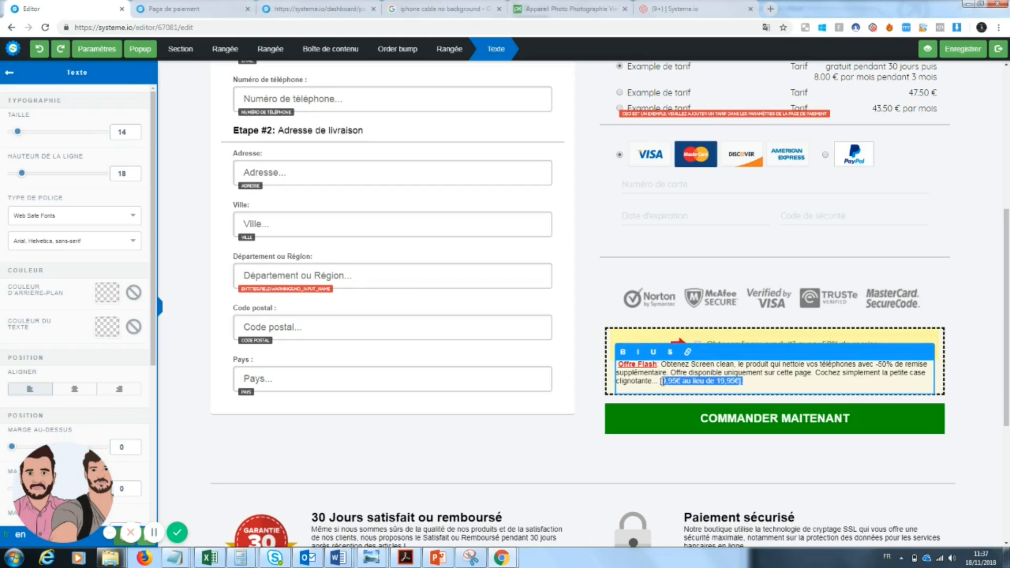
# Step: Set the discounted price in the order bump description to 10€
pyautogui.click(675, 383)
pyautogui.press('BackSpace')
pyautogui.press('BackSpace')
pyautogui.press('BackSpace')
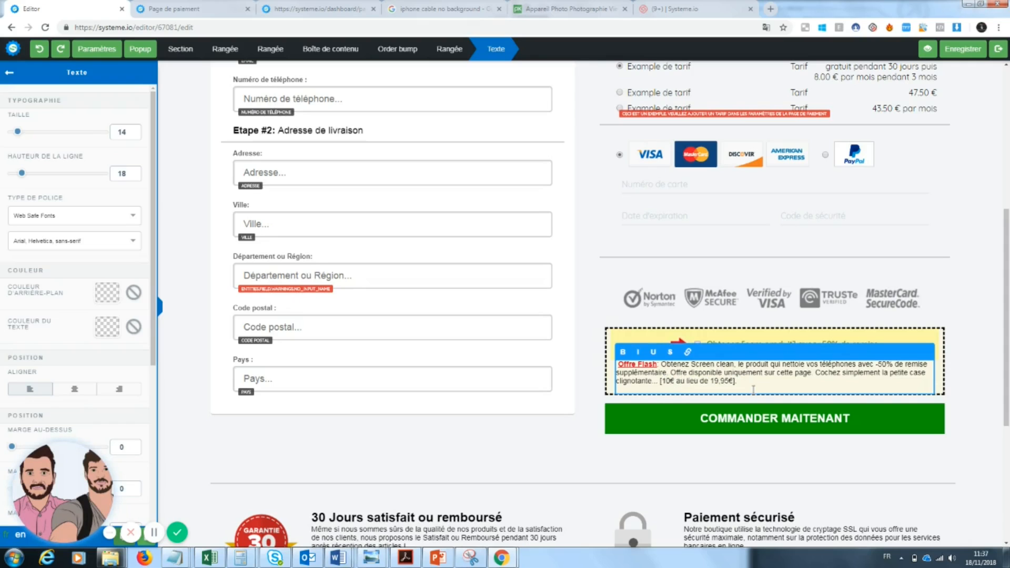
# Step: Save the payment page and exit the page editor
pyautogui.click(795, 473)
pyautogui.moveTo(1007, 373); pyautogui.dragTo(999, 211)
pyautogui.click(964, 55)
pyautogui.click(999, 51)
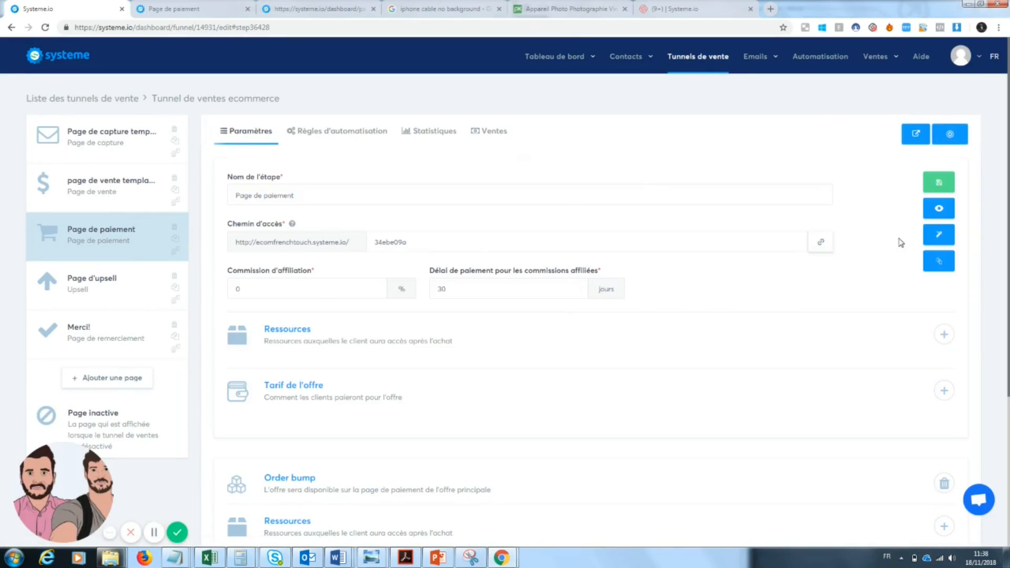
# Step: Preview the payment page and review its product section, contact form, card fields and order bump
pyautogui.click(939, 208)
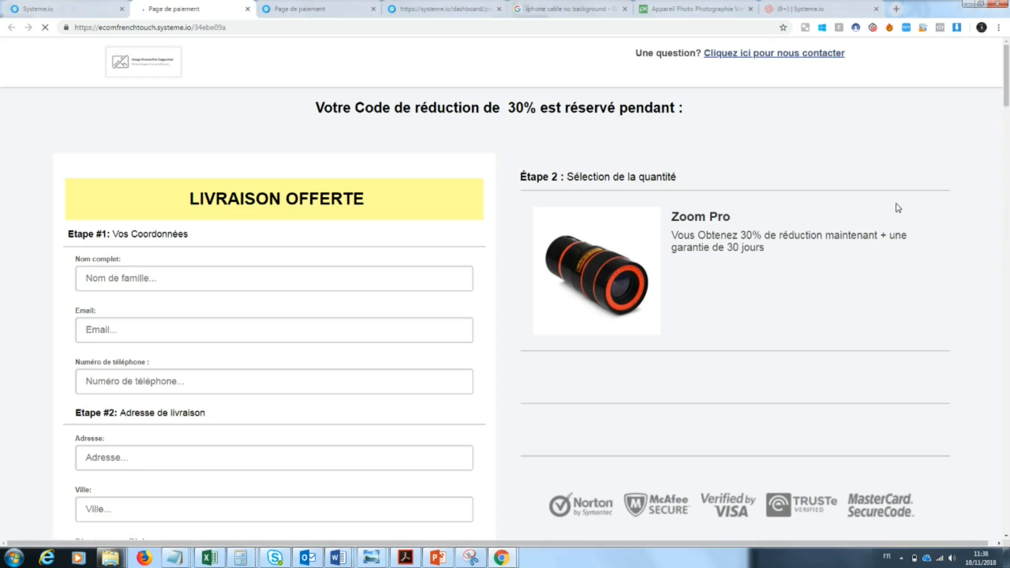
pyautogui.moveTo(1007, 111); pyautogui.dragTo(1009, 170)
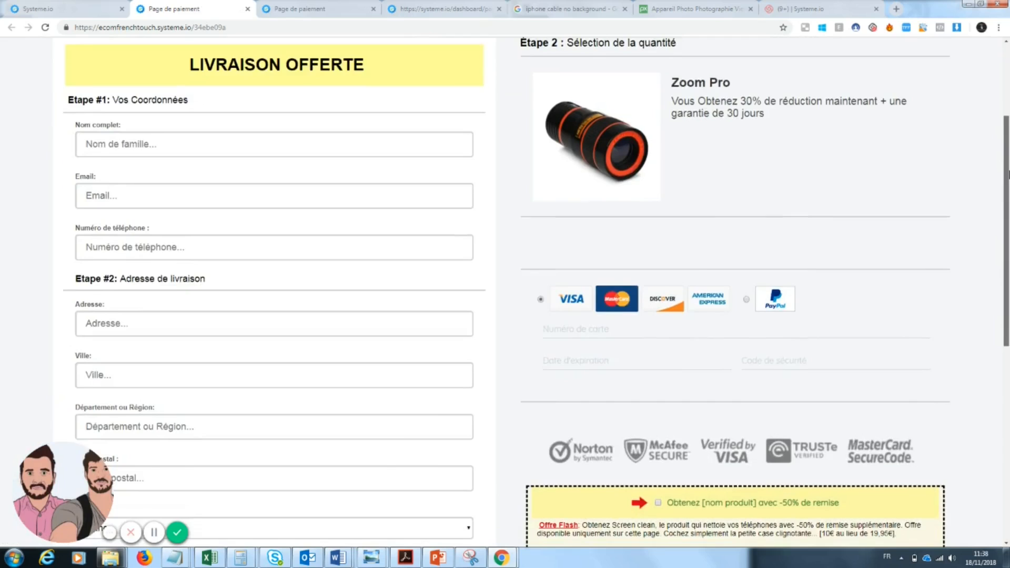
pyautogui.scroll(1, 842, 316)
pyautogui.click(696, 378)
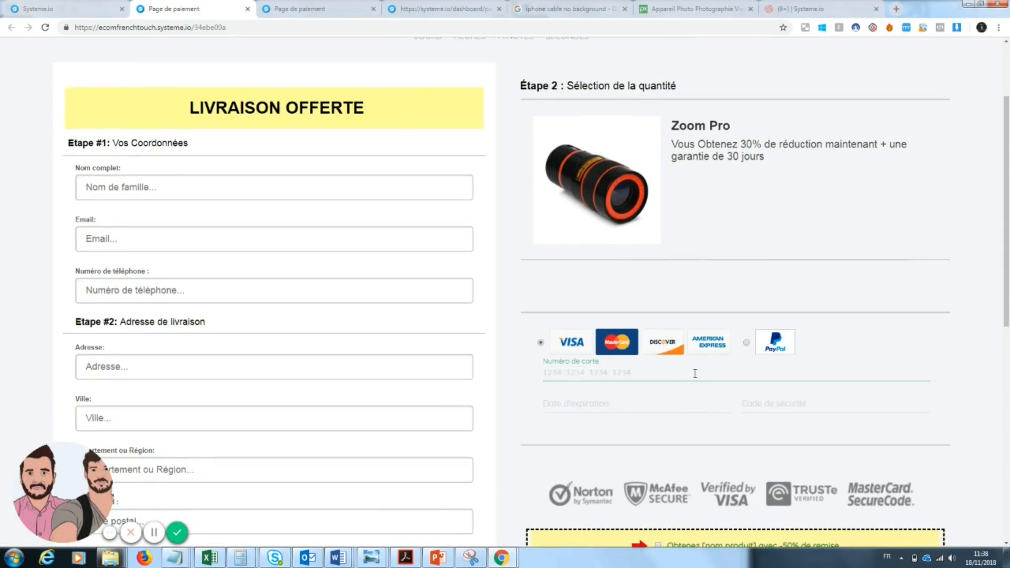
pyautogui.moveTo(1008, 164); pyautogui.dragTo(1008, 263)
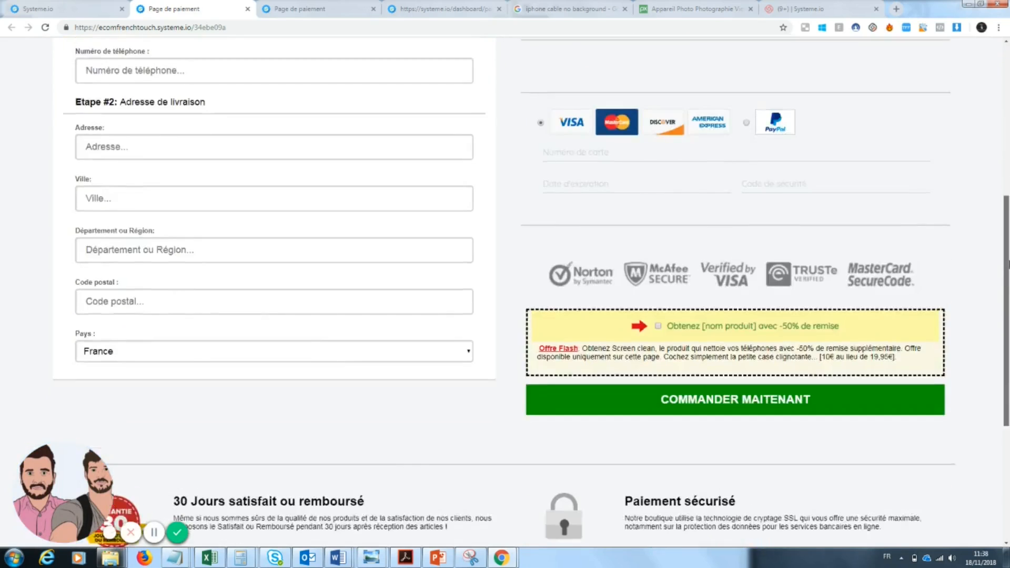
pyautogui.scroll(6, 737, 315)
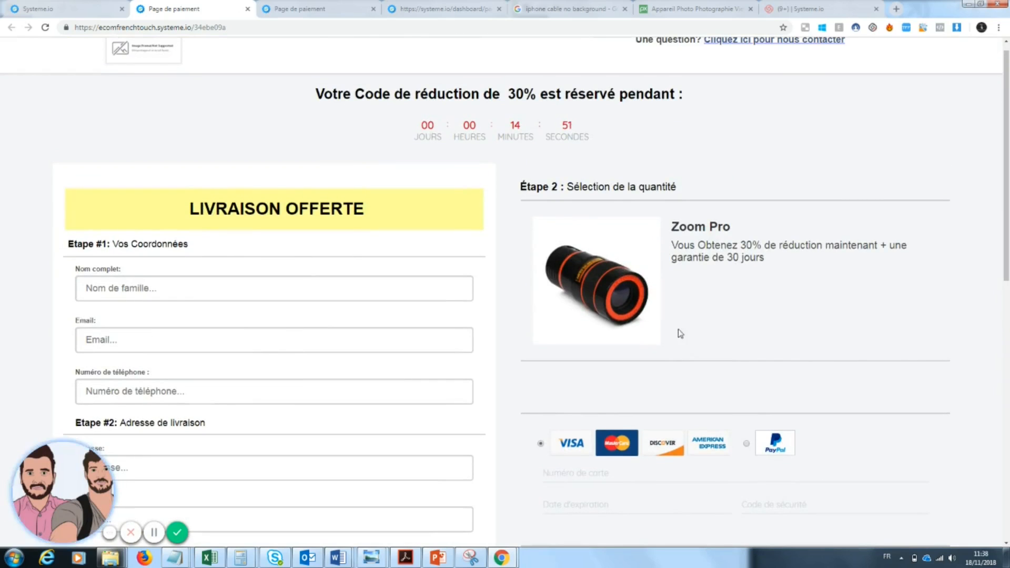
# Step: Test the payment method choice in the preview by switching to PayPal and back to card
pyautogui.click(746, 444)
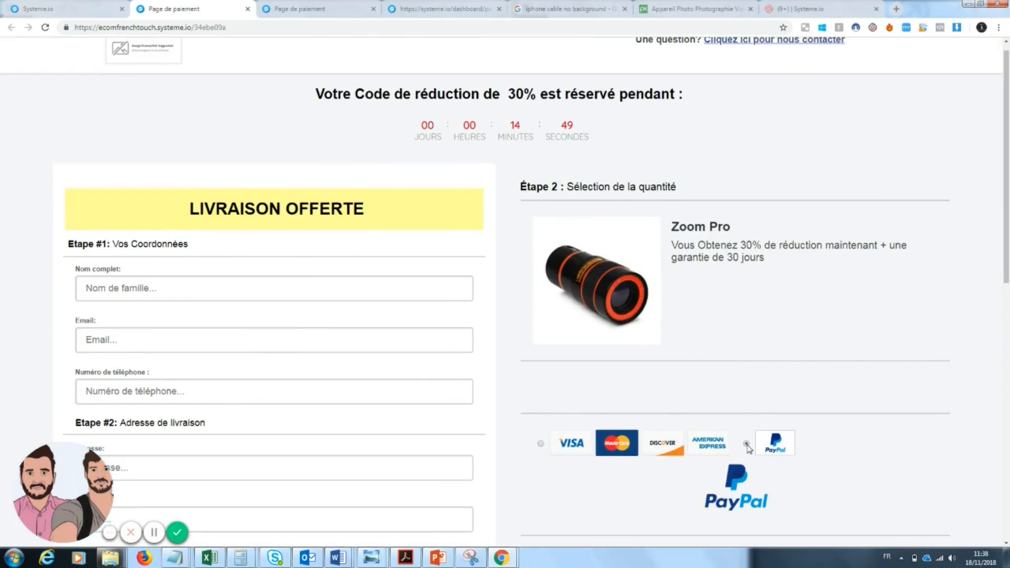
pyautogui.click(540, 444)
pyautogui.moveTo(1006, 189); pyautogui.dragTo(993, 101)
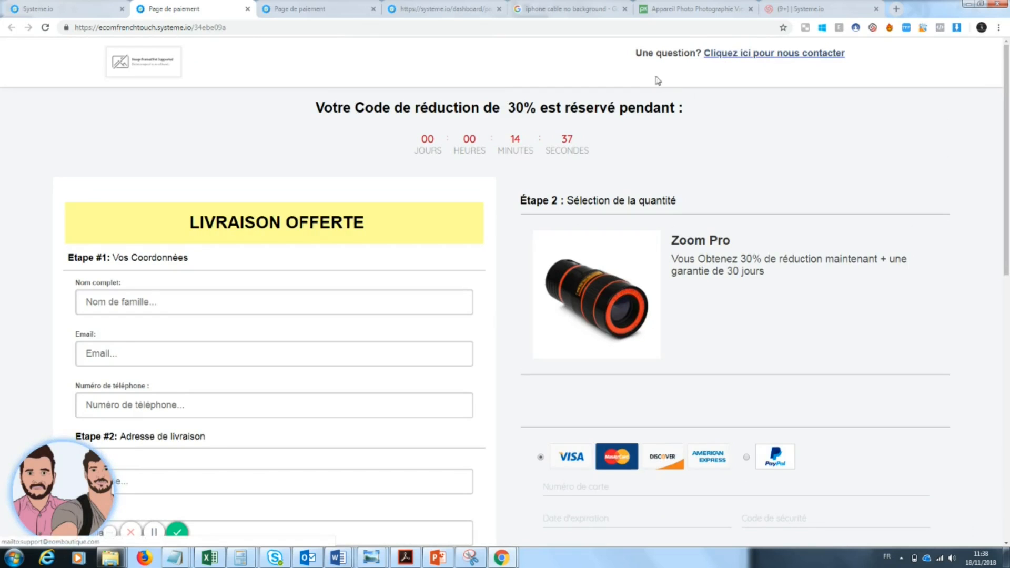
# Step: Check the order bump checkbox and the rest of the previewed payment page, and close the preview
pyautogui.moveTo(1007, 144); pyautogui.dragTo(1008, 202)
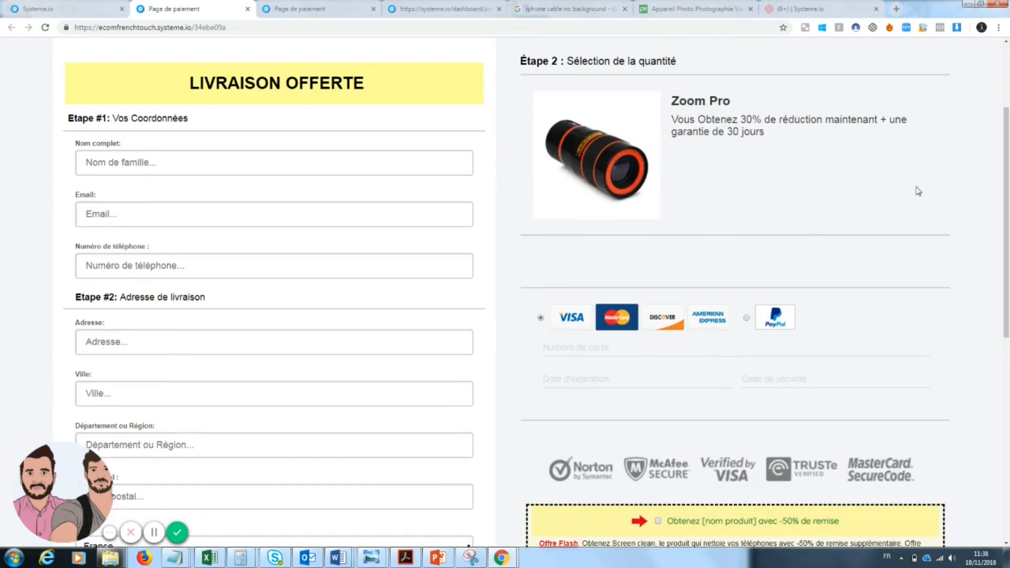
pyautogui.scroll(-3, 915, 207)
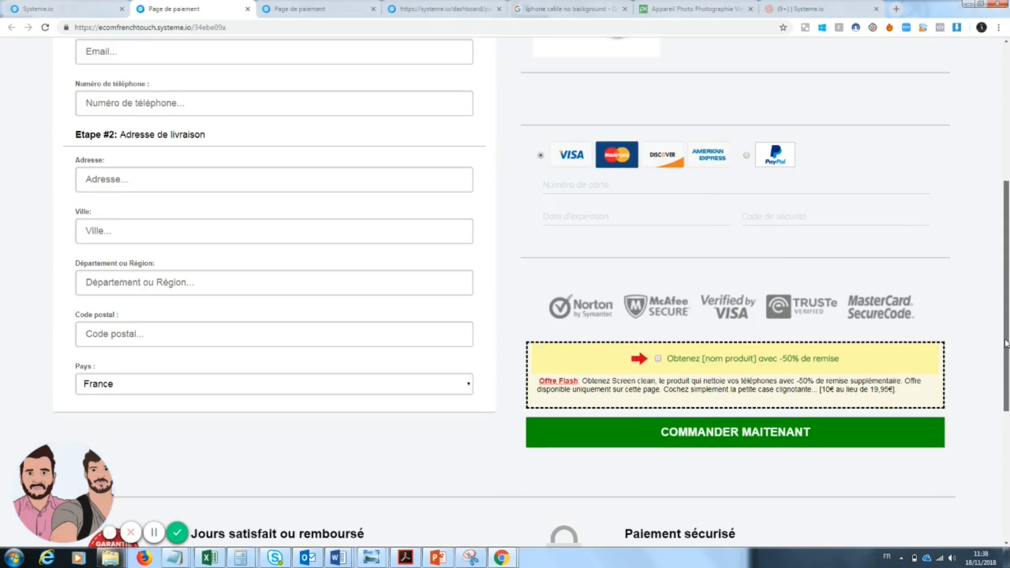
pyautogui.click(659, 353)
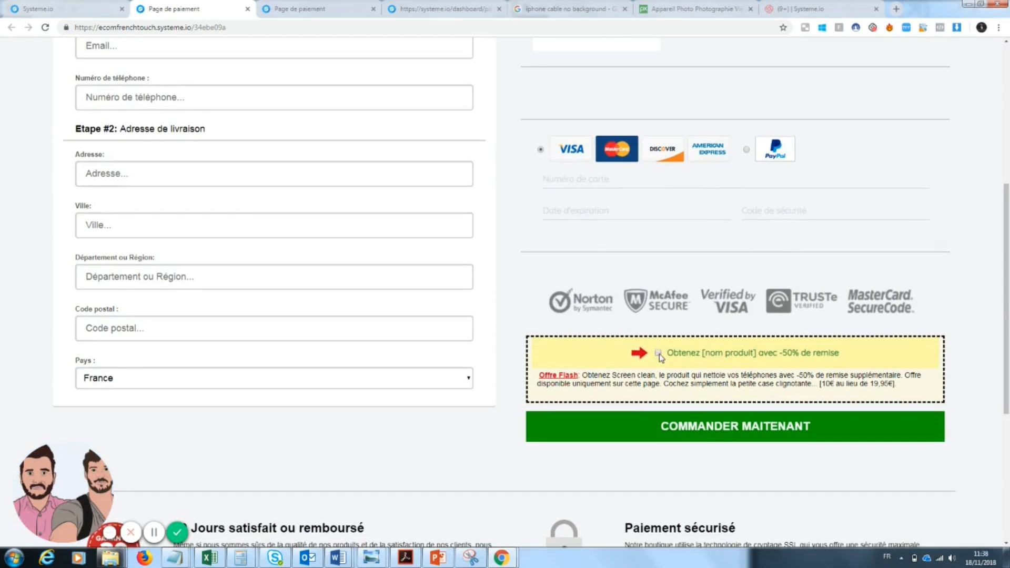
pyautogui.scroll(-5, 1005, 309)
pyautogui.scroll(10, 708, 252)
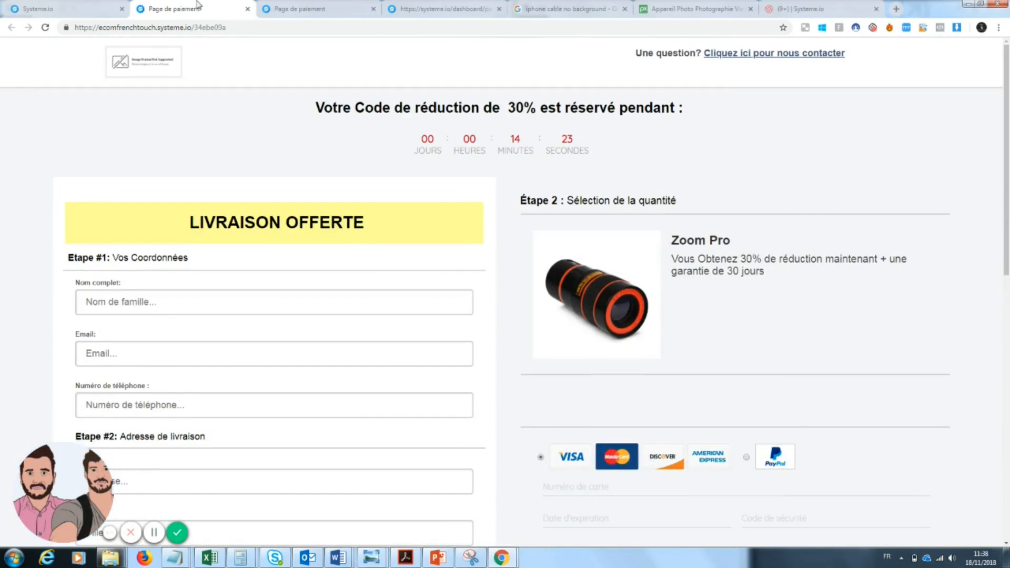
pyautogui.click(245, 12)
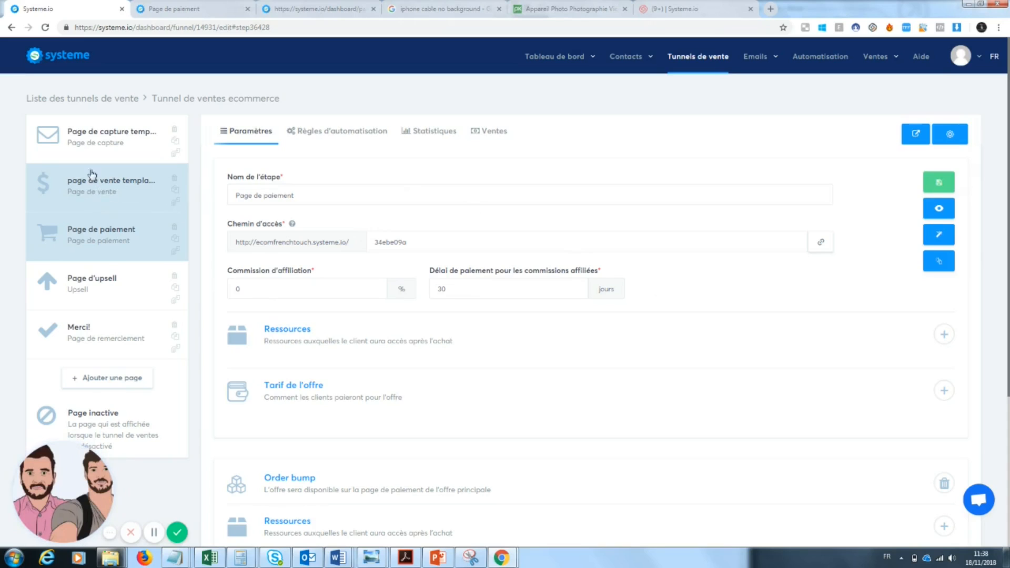
# Step: Copy the payment page's link, save the step, and open the sales page template for editing
pyautogui.click(824, 243)
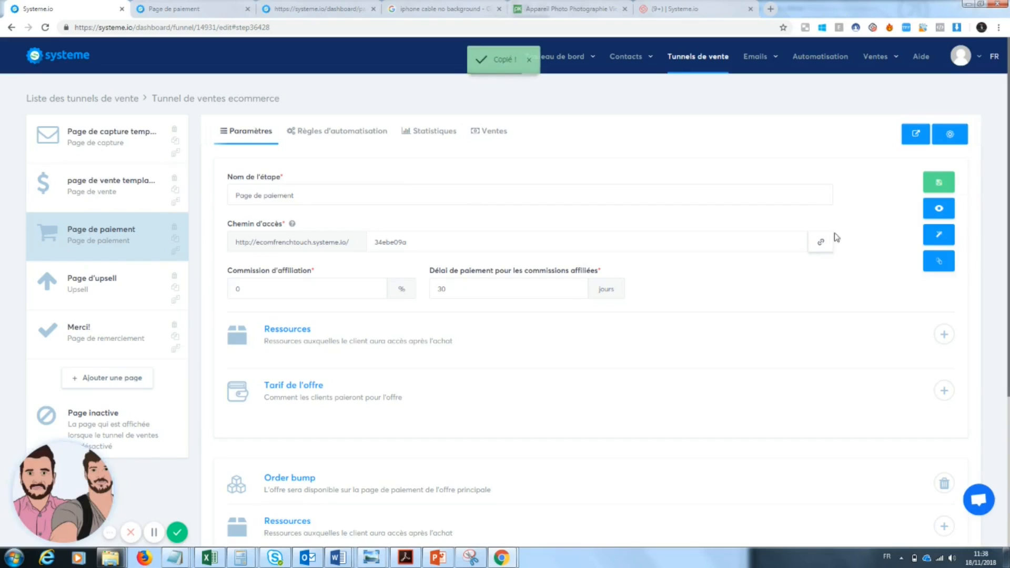
pyautogui.click(940, 182)
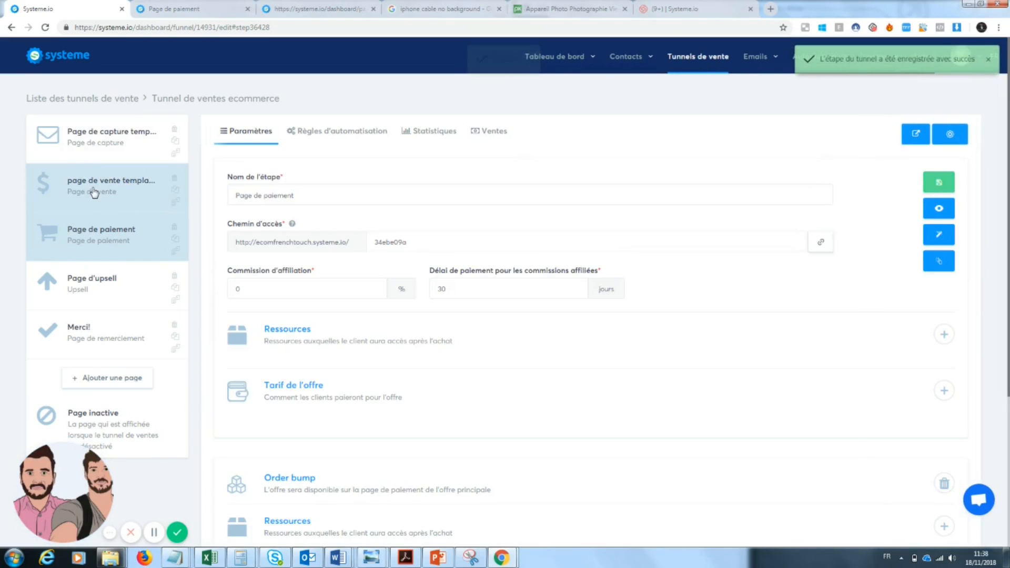
pyautogui.click(131, 186)
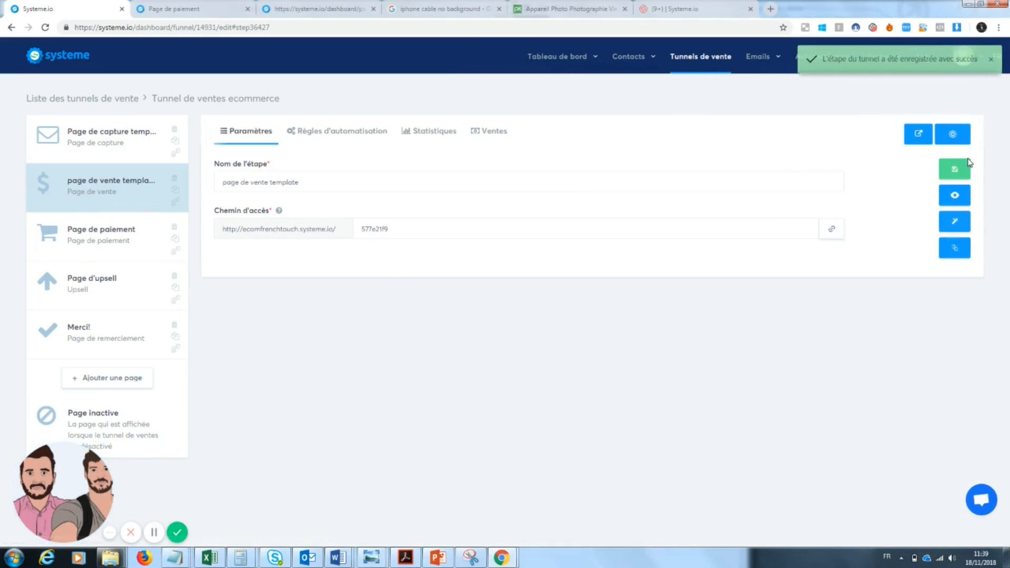
pyautogui.click(957, 225)
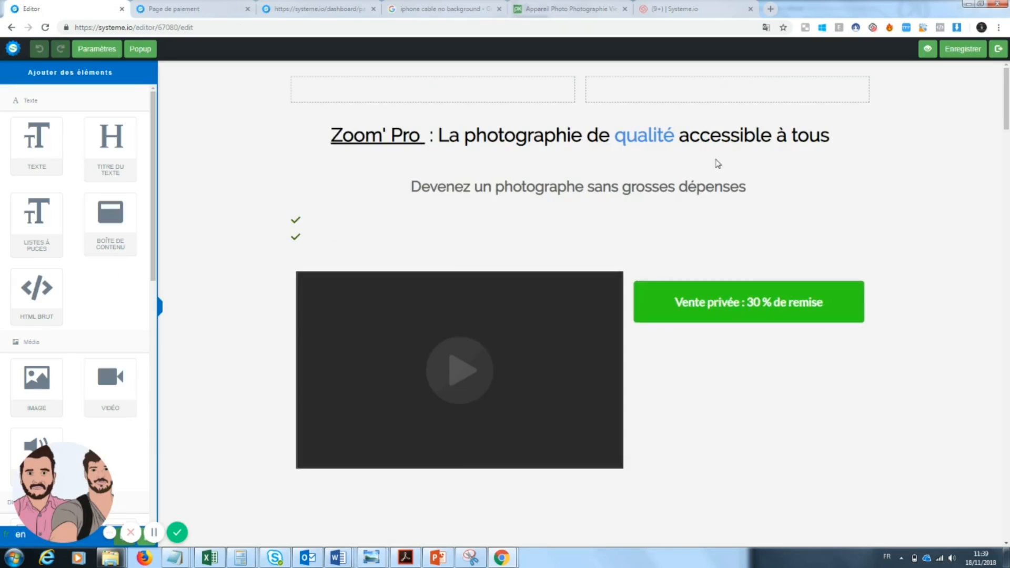
# Step: Link the "Vente privée : 30 % de remise" button below the product image to the copied payment page URL
pyautogui.scroll(-2, 949, 237)
pyautogui.scroll(-3, 774, 268)
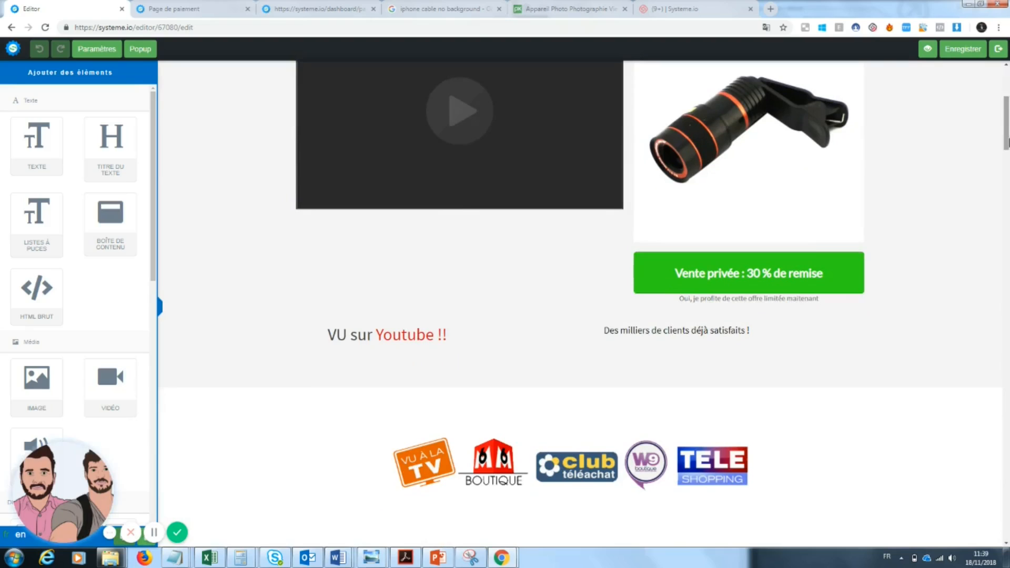
pyautogui.click(738, 272)
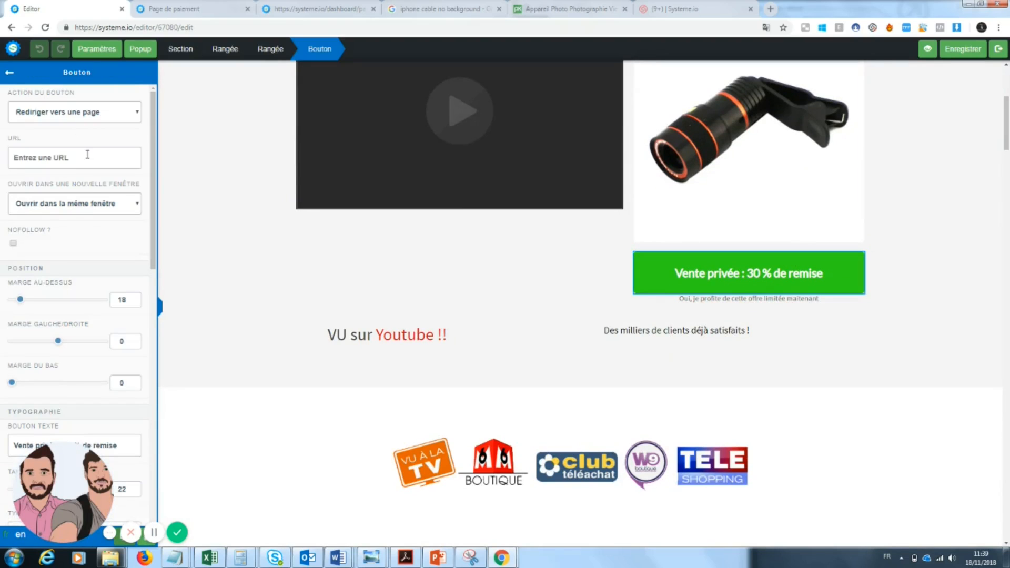
pyautogui.hotkey('ctrl', 'v')
pyautogui.click(1000, 301)
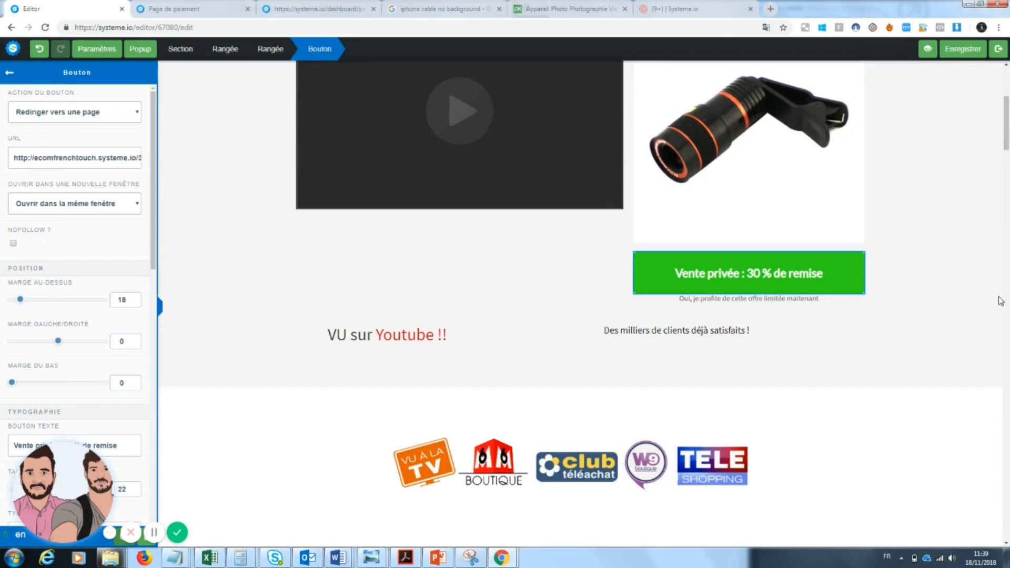
pyautogui.moveTo(1006, 147); pyautogui.dragTo(1006, 348)
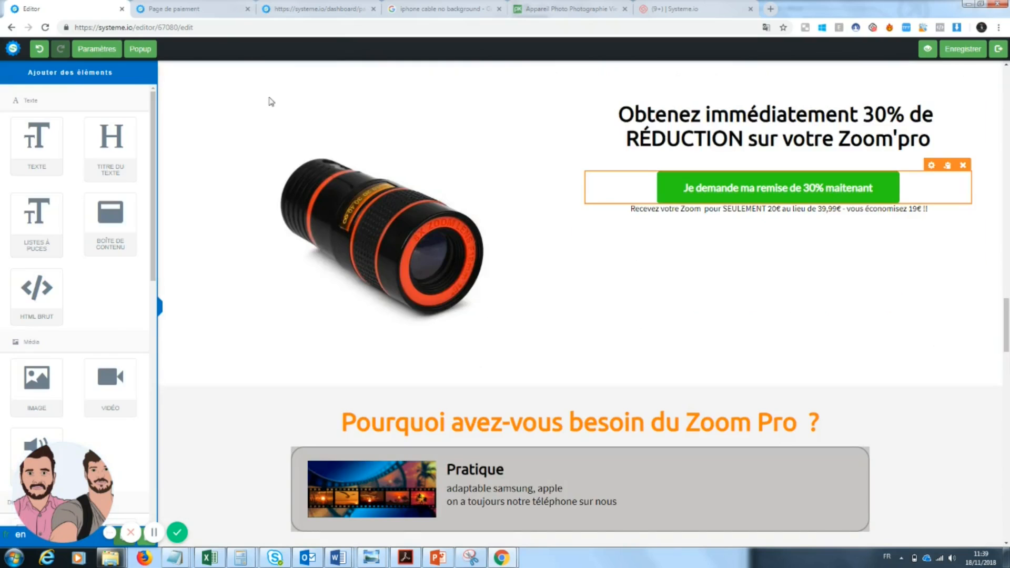
pyautogui.click(91, 158)
pyautogui.hotkey('ctrl', 'v')
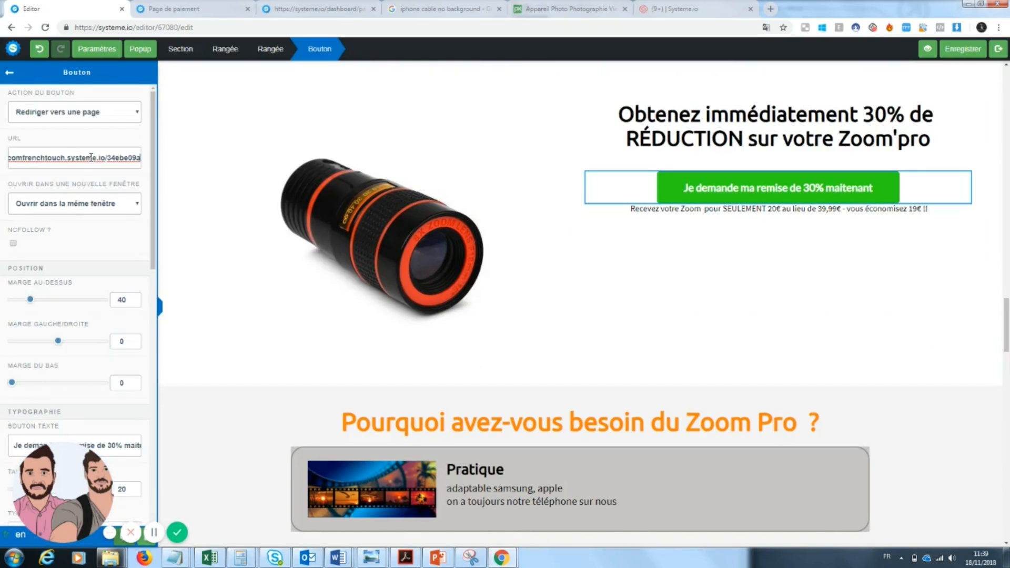
pyautogui.click(958, 346)
pyautogui.moveTo(1005, 338); pyautogui.dragTo(1006, 403)
pyautogui.click(609, 256)
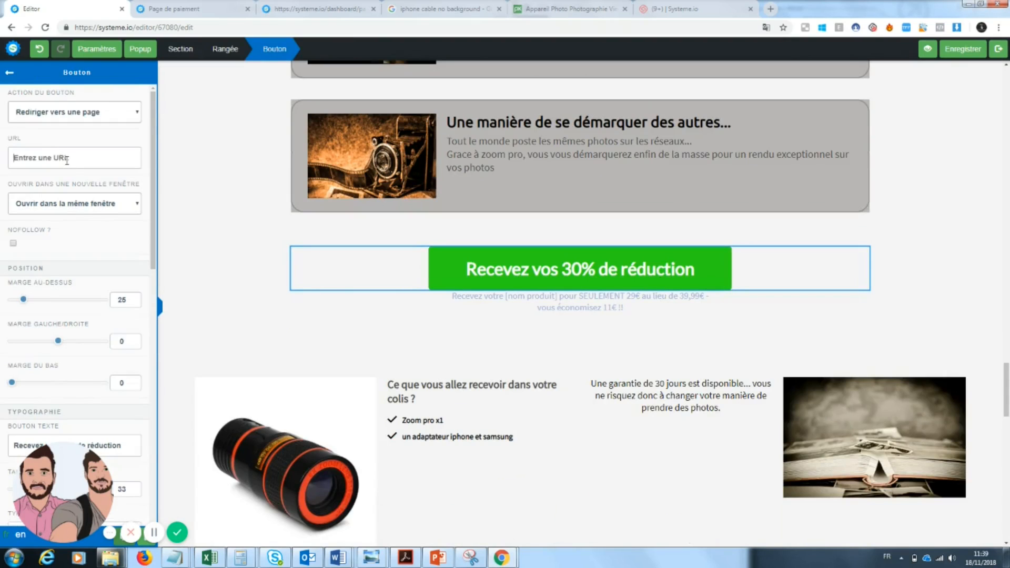
pyautogui.write('http://comfrenchtouch.systeme.io/34ebe09a')
pyautogui.click(845, 313)
# Step: Link the "Obtenez votre remise de 30% de réduction" button below the countdown to the payment page URL
pyautogui.moveTo(1006, 389); pyautogui.dragTo(1007, 509)
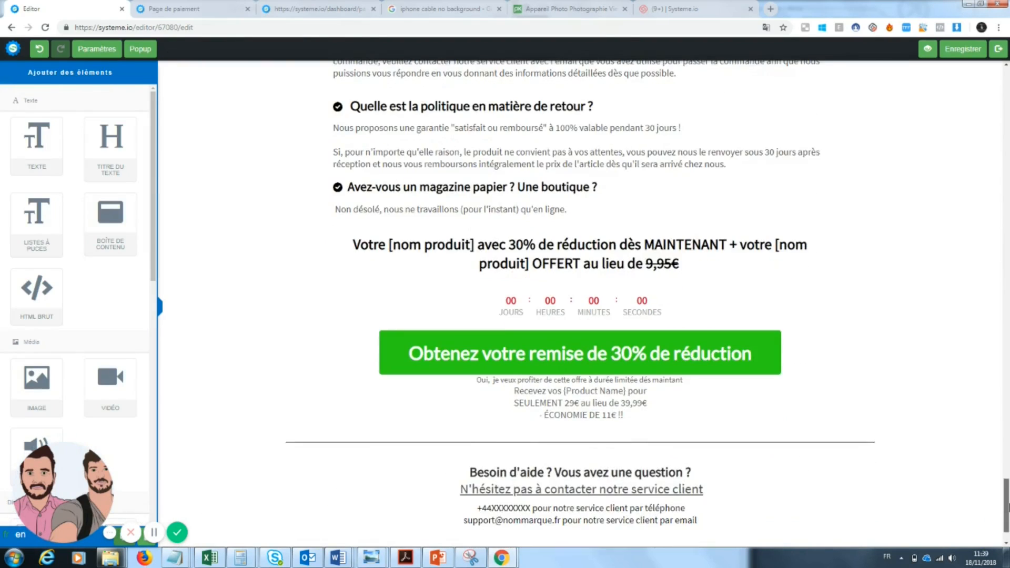
pyautogui.click(688, 353)
pyautogui.hotkey('ctrl', 'v')
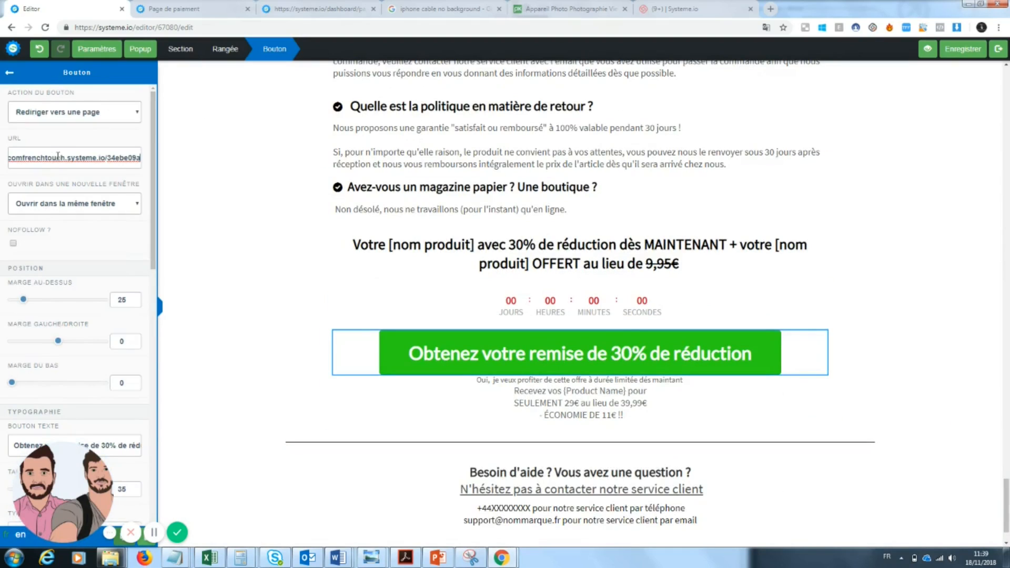
# Step: Save the sales page with its updated button links
pyautogui.click(988, 446)
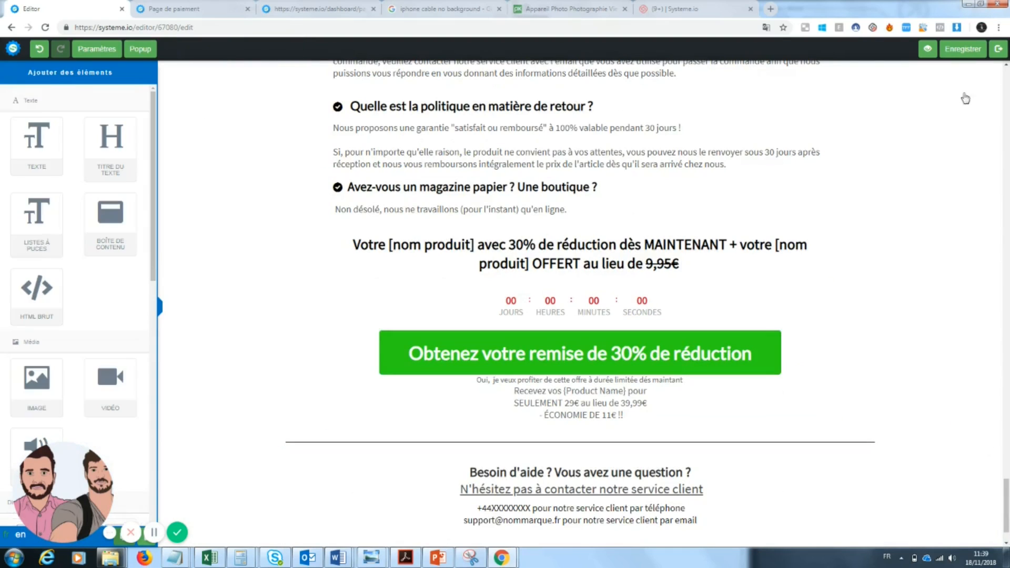
pyautogui.click(973, 49)
# Step: Preview the sales page and follow a discount button further down the page to test its link to the payment page
pyautogui.click(925, 49)
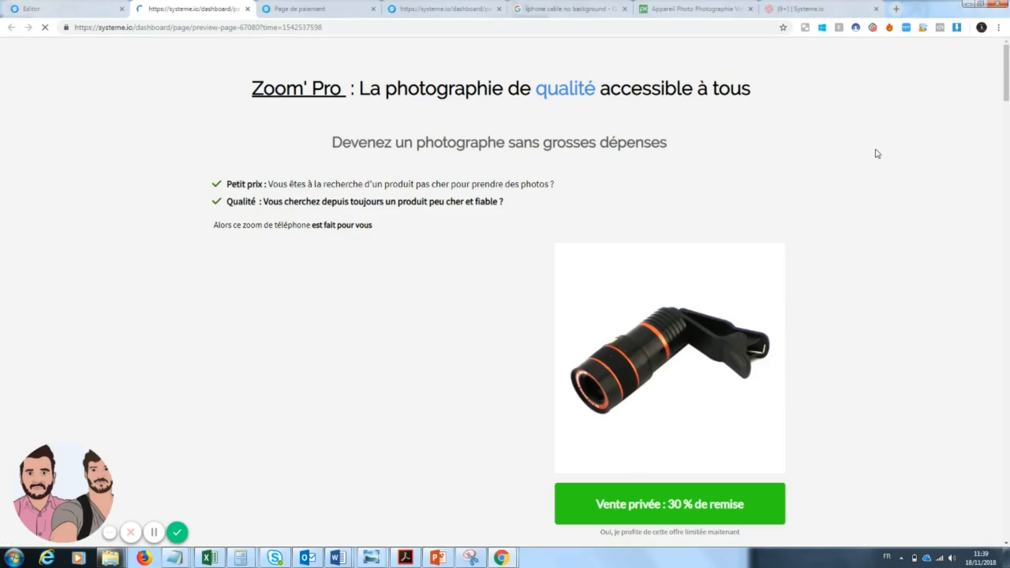
pyautogui.moveTo(1009, 80); pyautogui.dragTo(1002, 516)
pyautogui.click(649, 350)
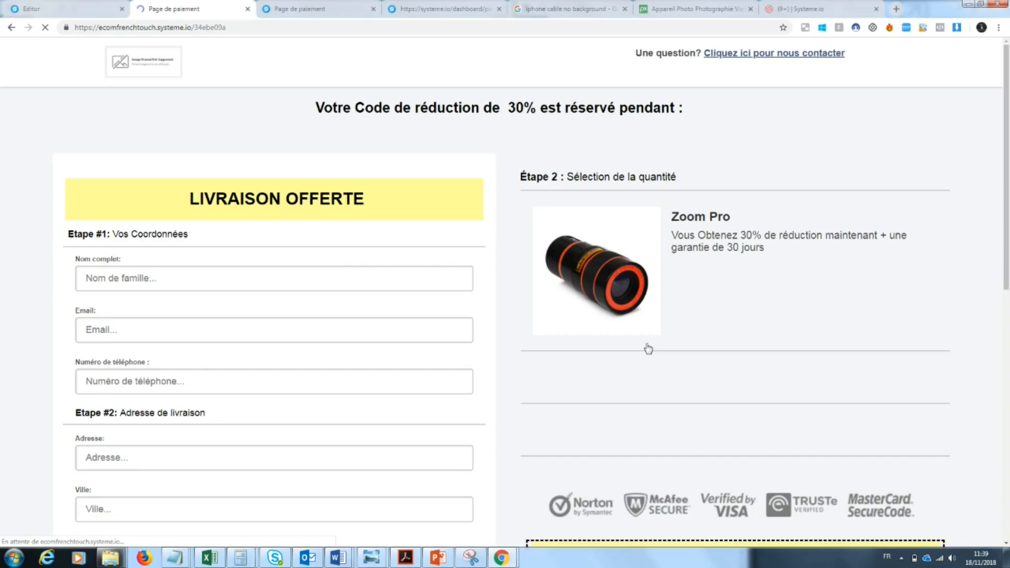
# Step: Review the payment page's countdown, customer details form, Zoom Pro product section, payment methods, order bump and order button
pyautogui.moveTo(1008, 159); pyautogui.dragTo(1008, 197)
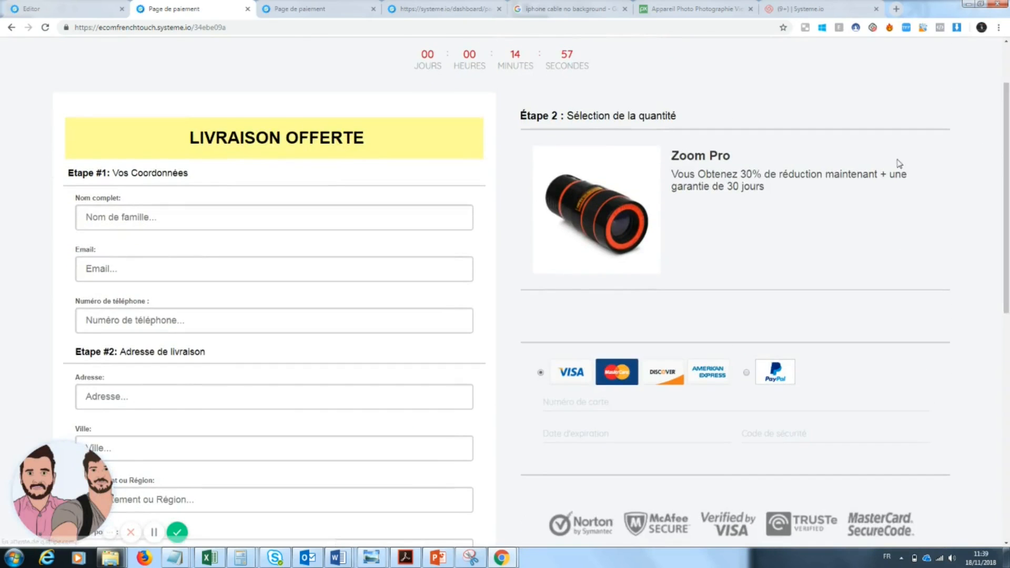
pyautogui.moveTo(1008, 159); pyautogui.dragTo(1009, 121)
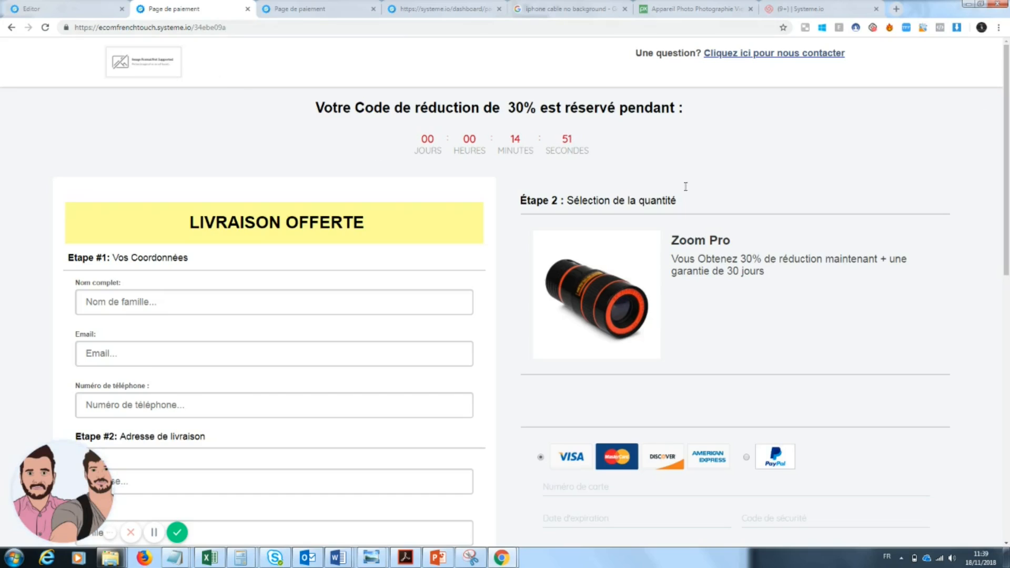
pyautogui.scroll(-2, 660, 223)
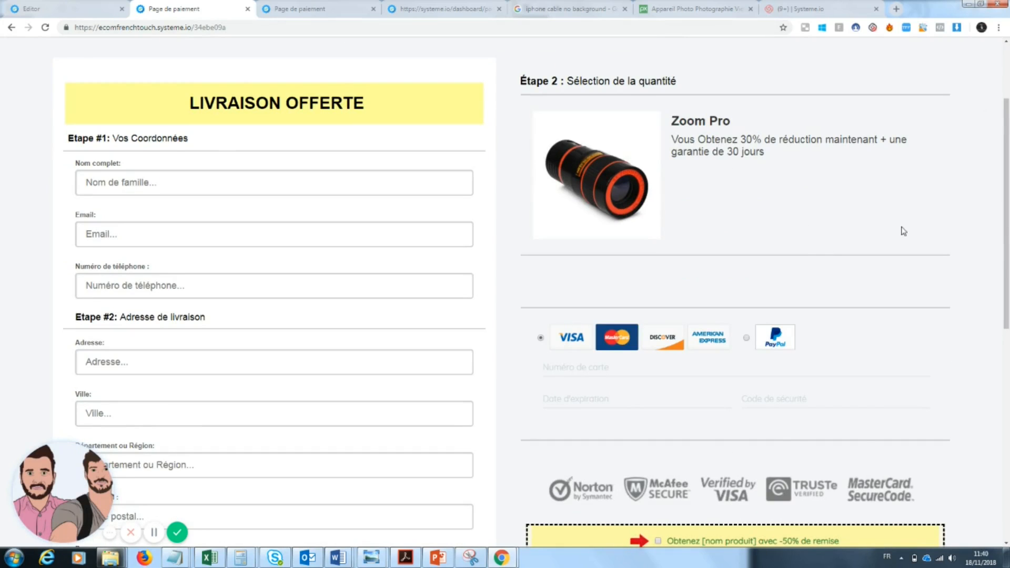
pyautogui.scroll(-1, 903, 231)
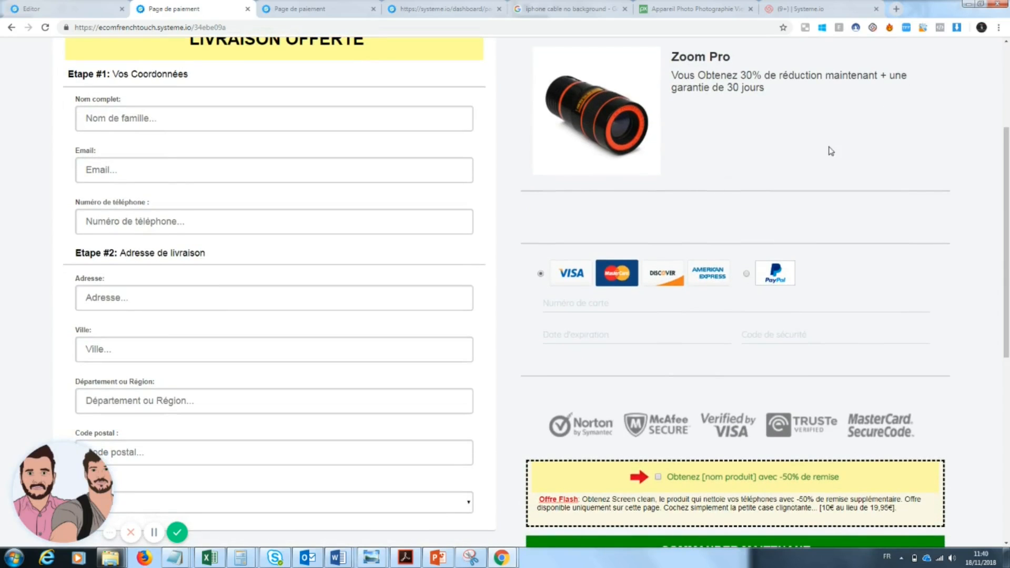
pyautogui.scroll(-4, 830, 151)
pyautogui.scroll(6, 767, 431)
pyautogui.scroll(-2, 767, 430)
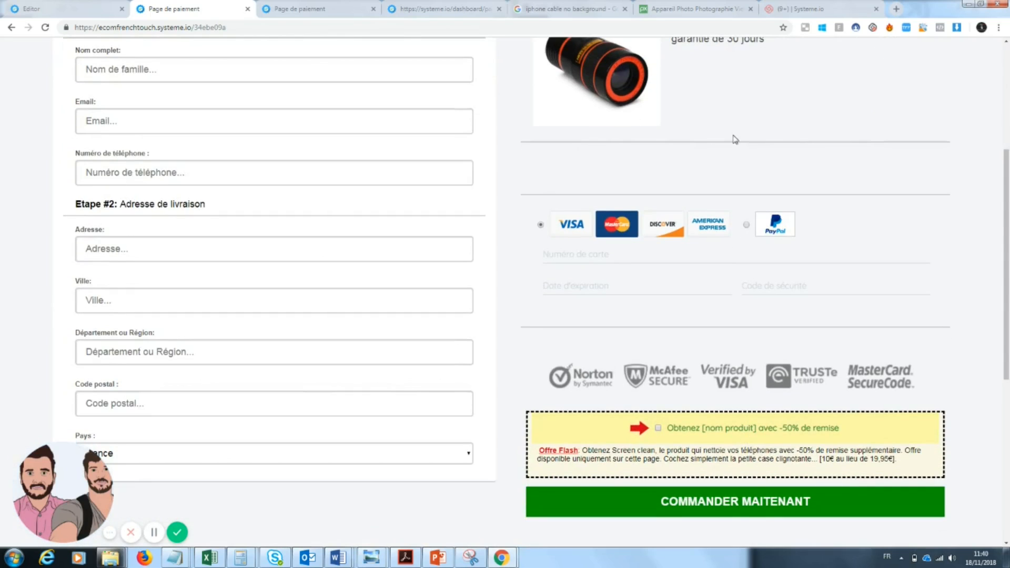
pyautogui.moveTo(1008, 221); pyautogui.dragTo(1008, 113)
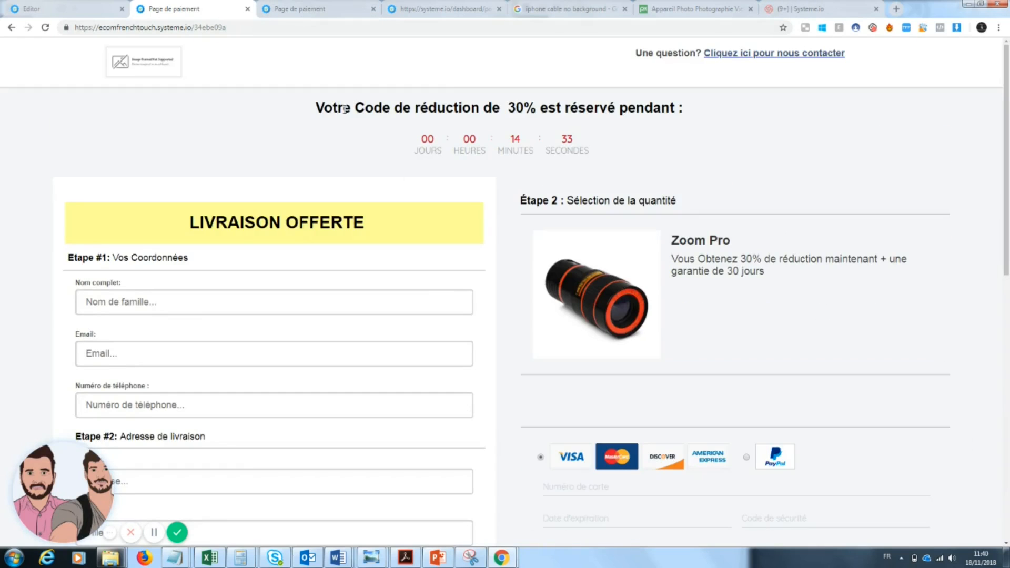